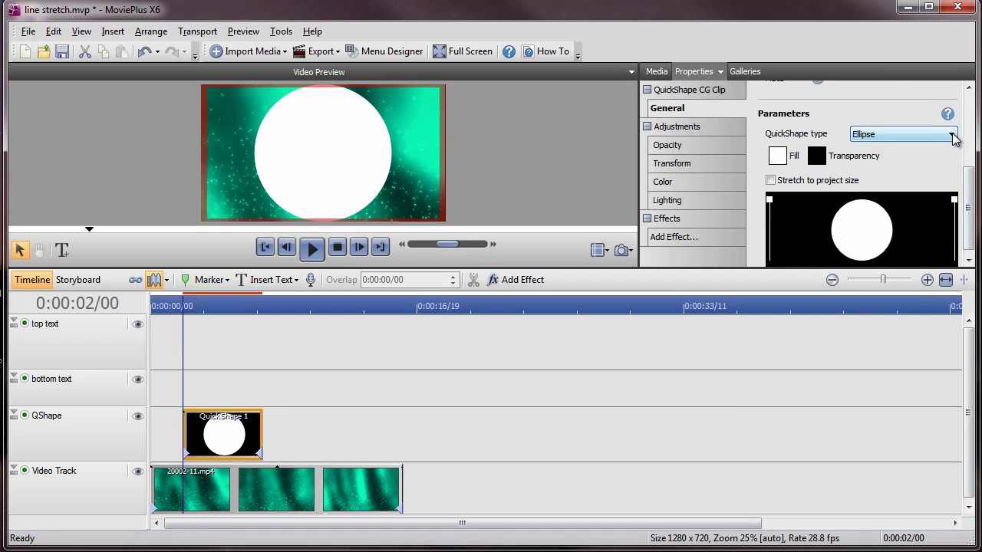
Change the QuickShape to a Sliced Rectangle and remove its corner slice so it forms a plain rectangle.
left_click(951, 134)
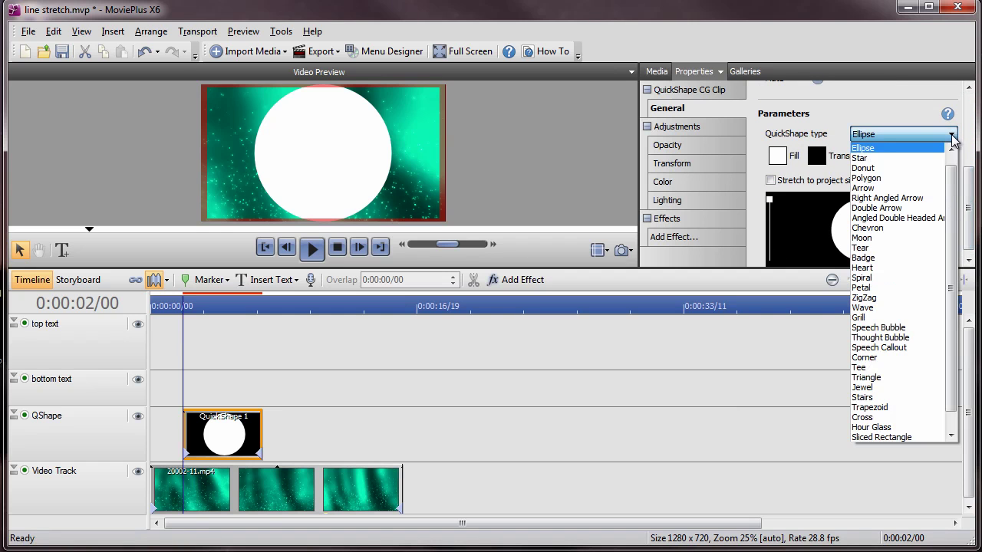
left_click(910, 437)
left_click_drag(864, 197, 957, 194)
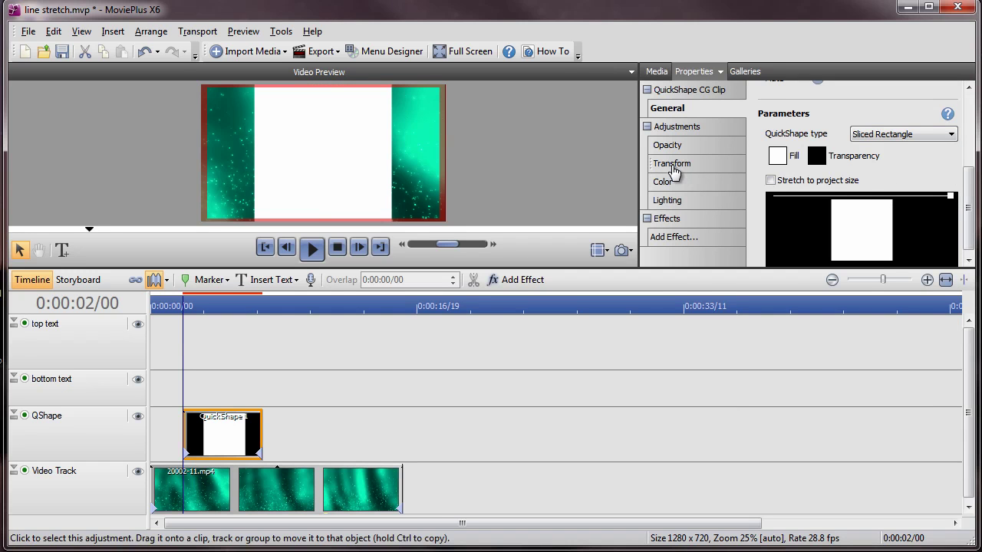
Flatten the rectangle into a horizontal line with a Transform Y Scale of 1% and X Scale of 65%.
left_click(672, 163)
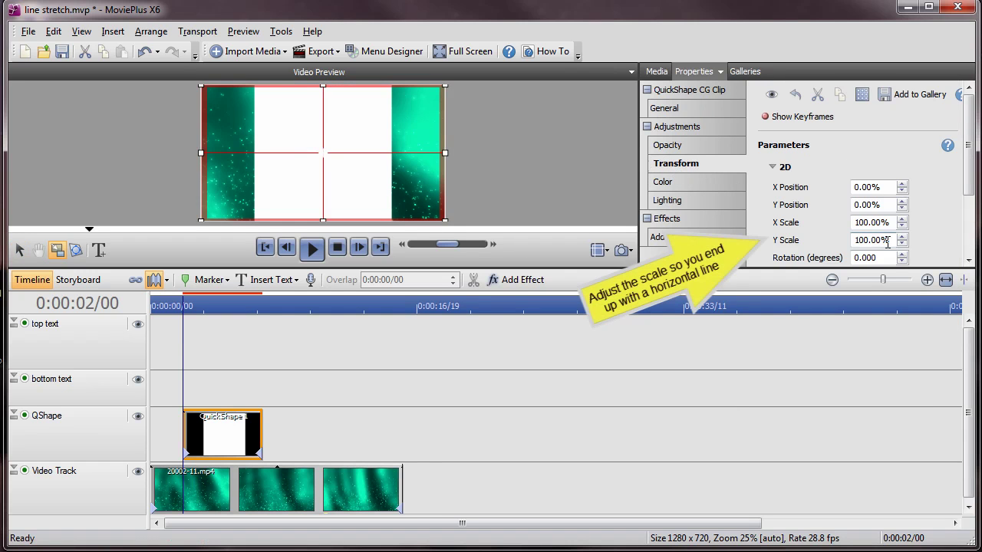
type("1")
left_click_drag(890, 222, 855, 225)
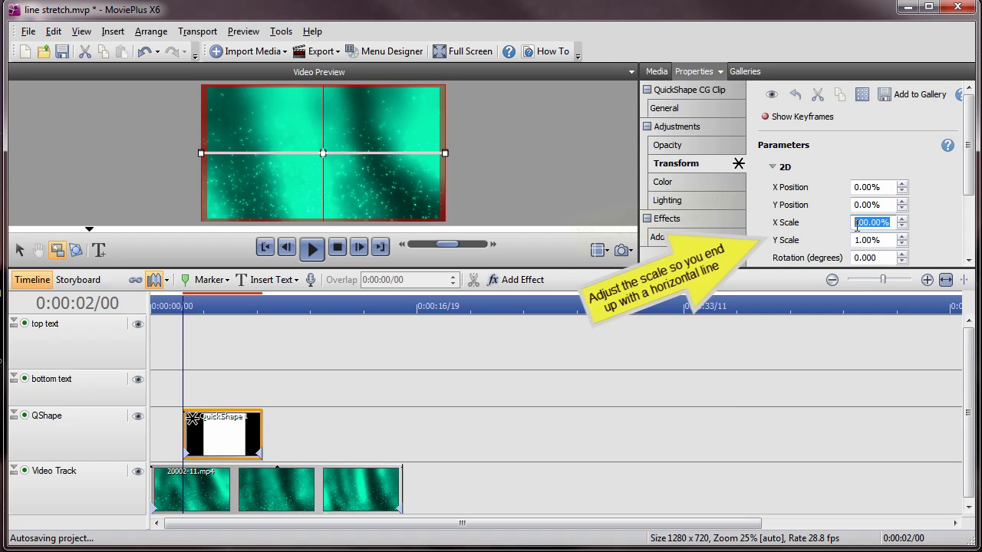
type("75")
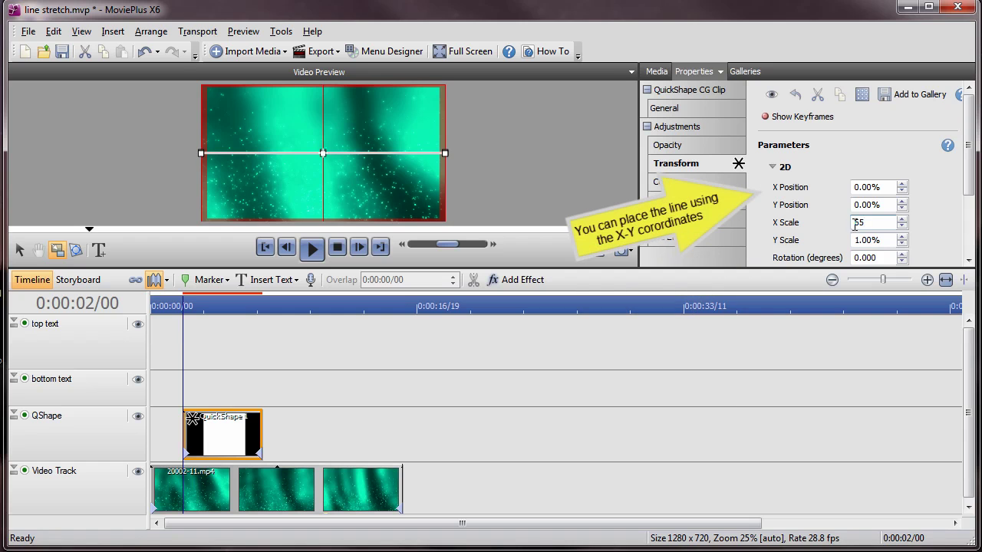
Place the line at X Position 13% and Y Position 19%.
left_click(885, 188)
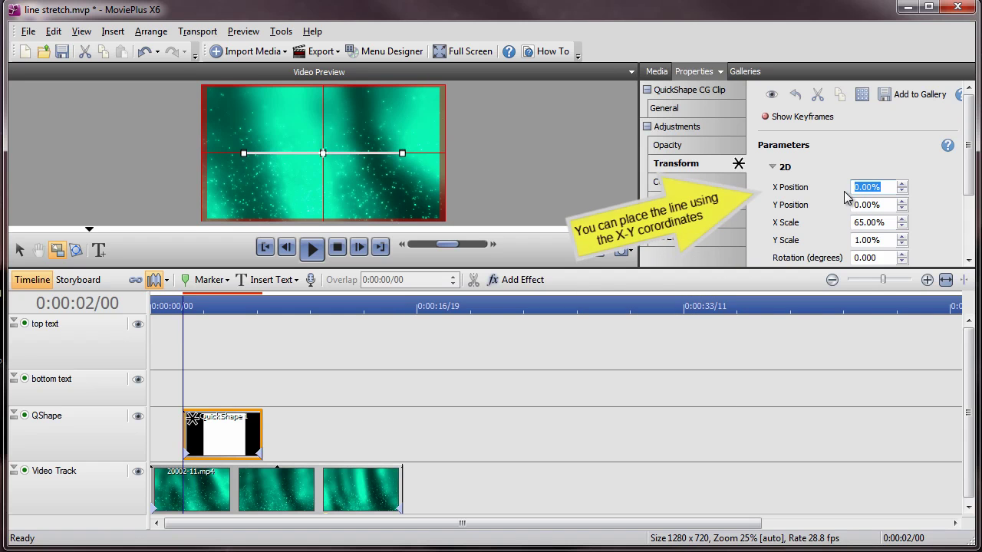
type("13")
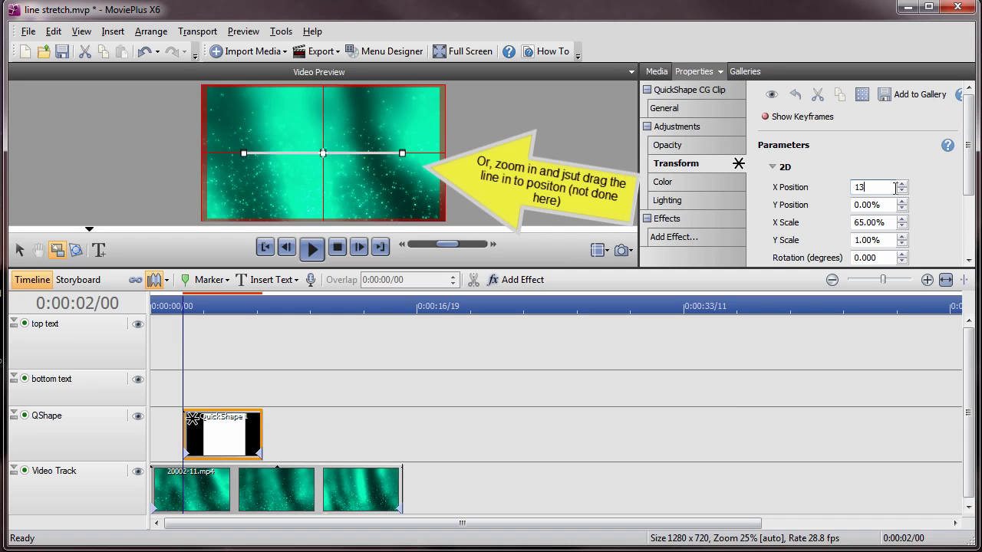
left_click(882, 205)
type("19")
key("Return")
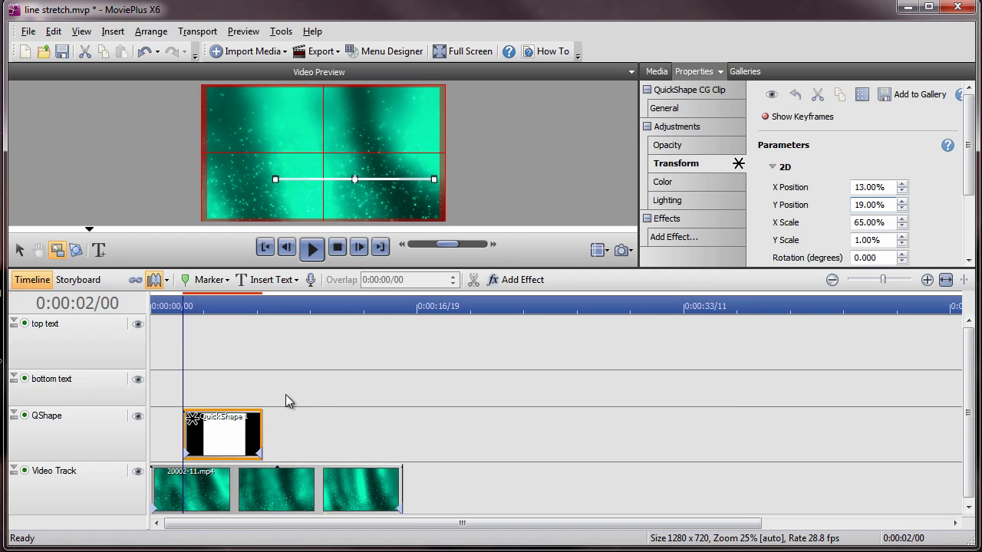
Extend the QuickShape clip to the end of the background video and display its Transform keyframes.
left_click_drag(262, 418, 401, 406)
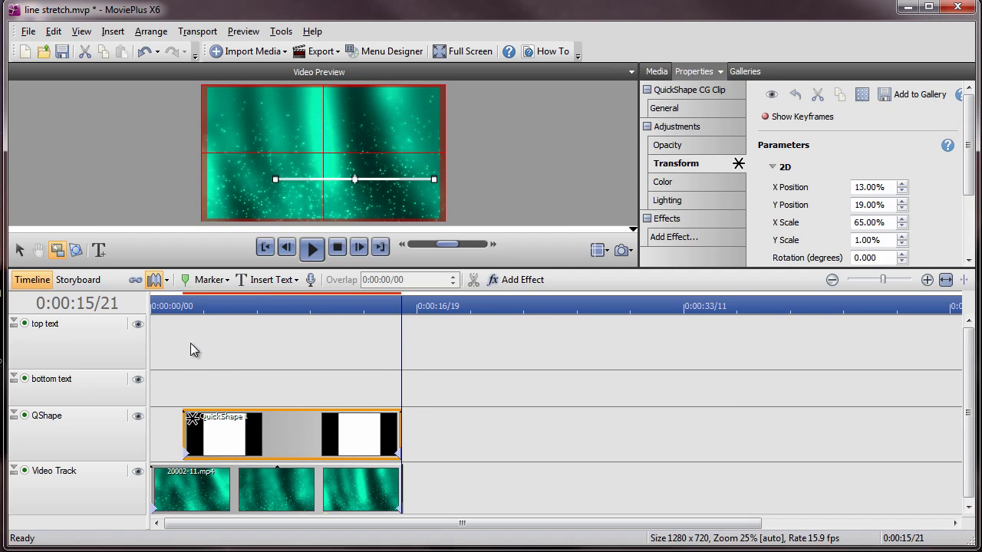
left_click(790, 116)
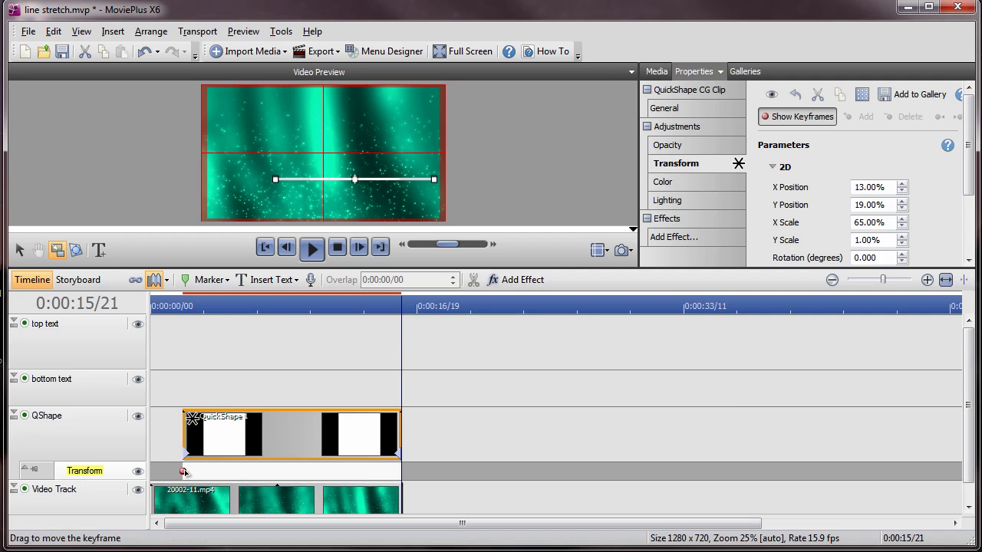
Keyframe the line's X Scale from 0% at the clip start to 65% at 0:00:06/20.
scroll(968, 192, "down", 2)
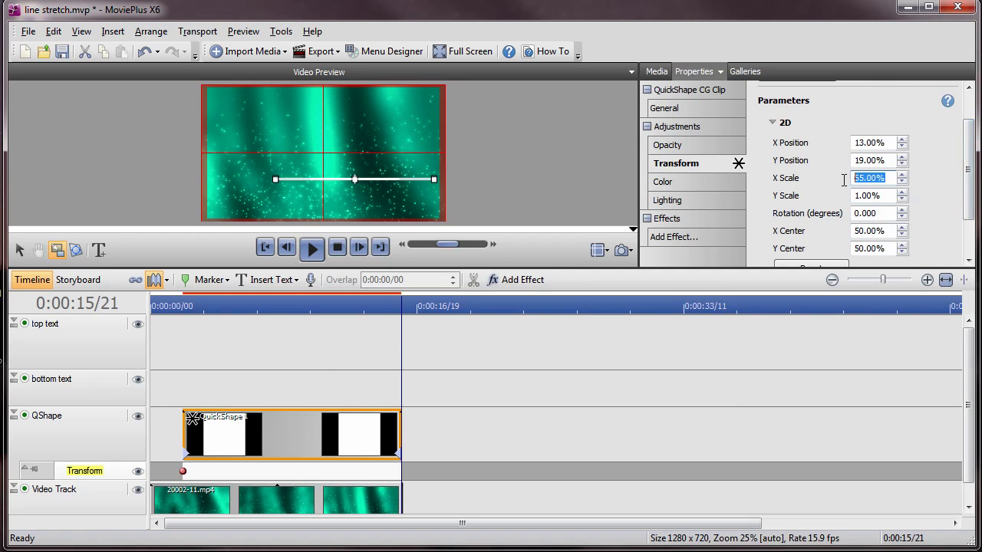
type("0")
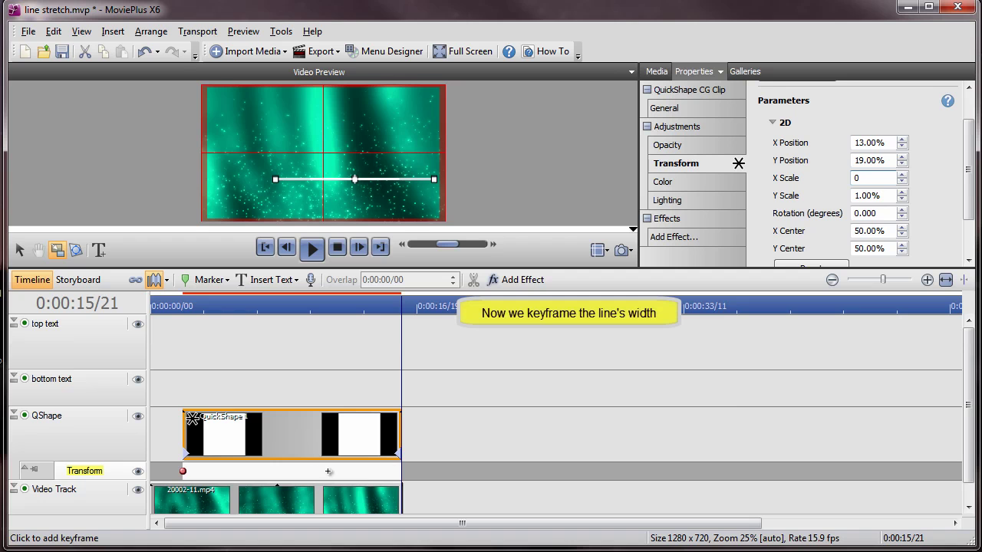
left_click(258, 470)
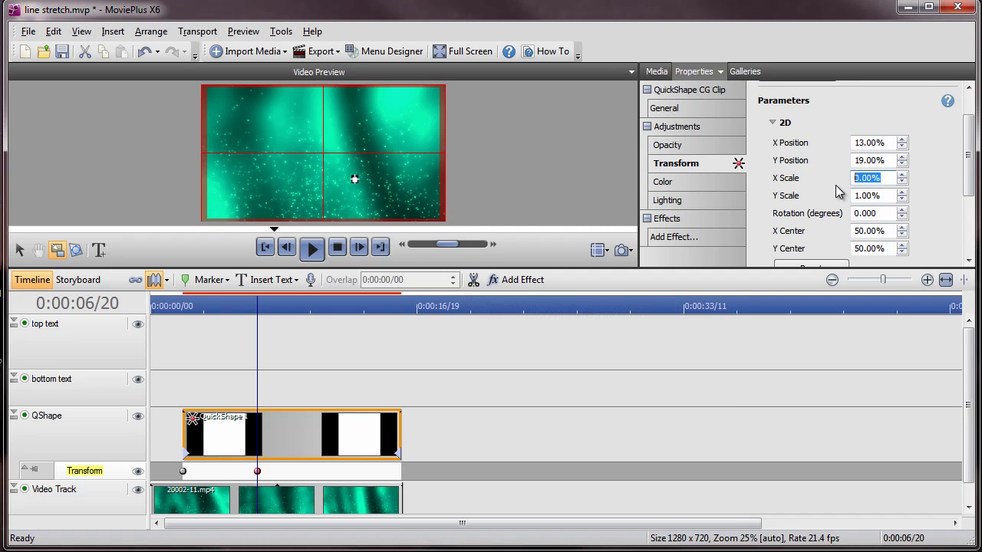
key("Return")
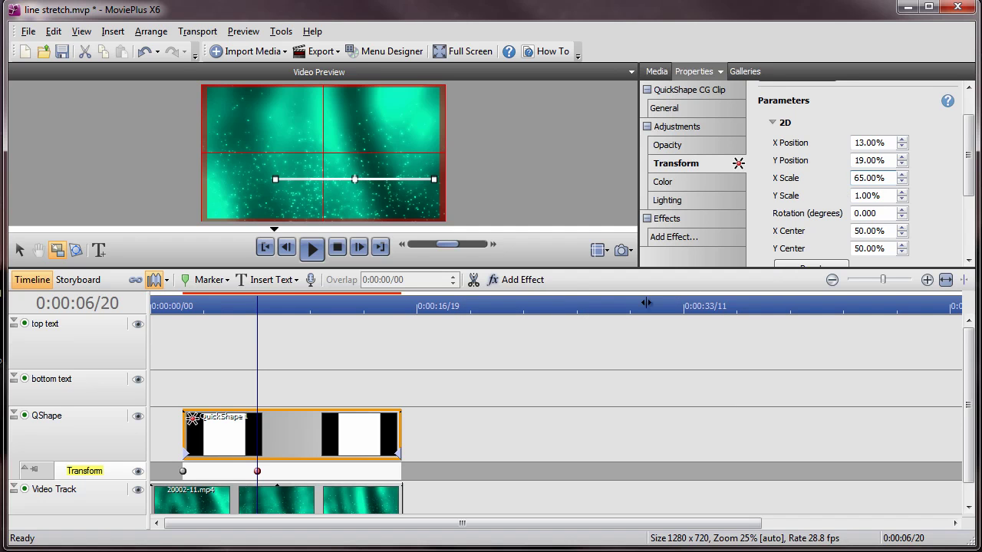
Play the timeline from just before the QuickShape clip to preview the line stretching.
left_click(177, 316)
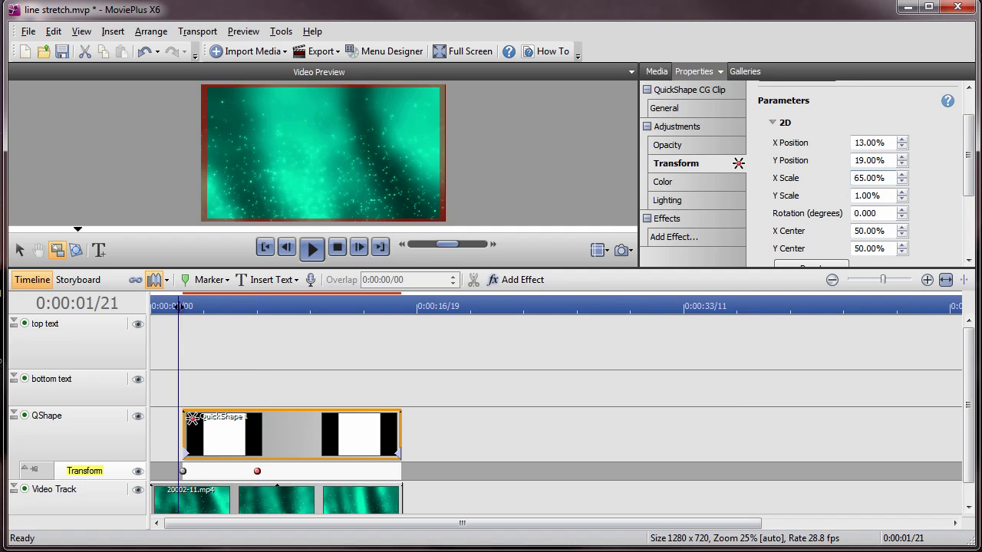
left_click(312, 252)
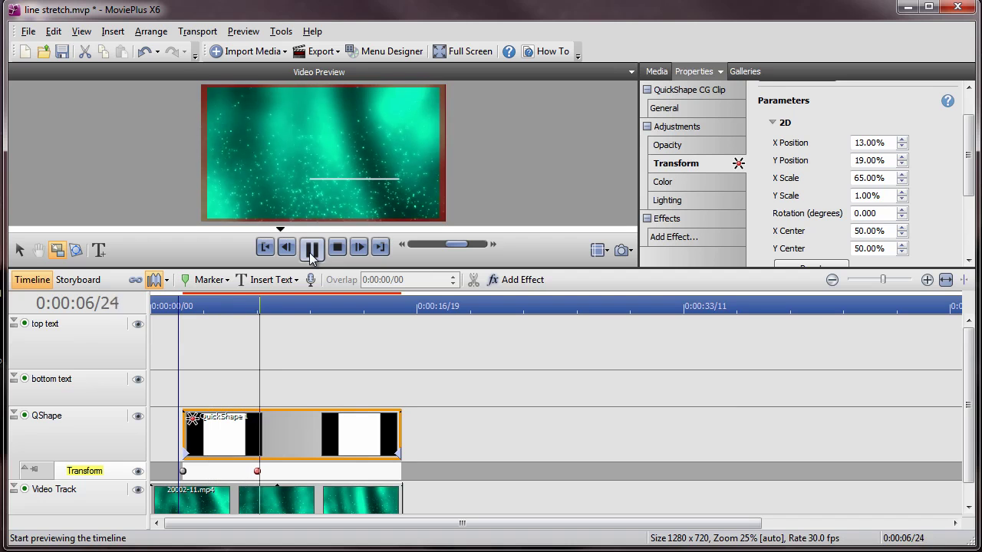
left_click(312, 250)
Insert a text clip on the bottom text track with a person's full name and "Director" on a second line.
left_click(65, 380)
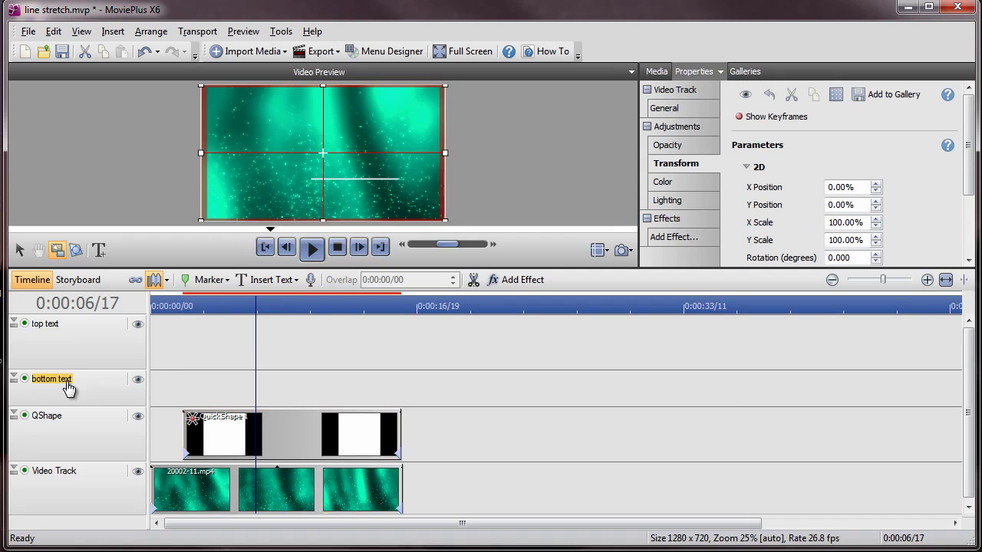
left_click(267, 280)
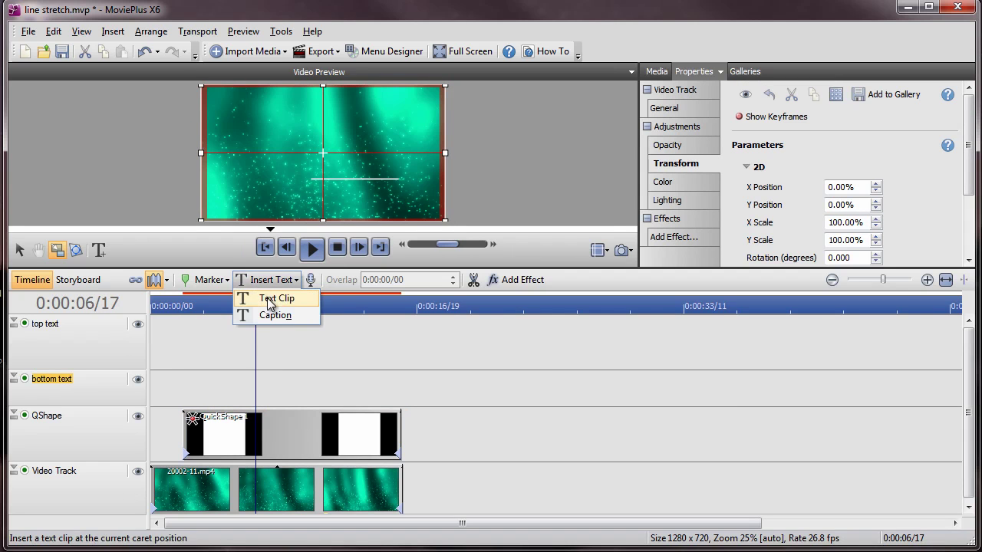
left_click(269, 300)
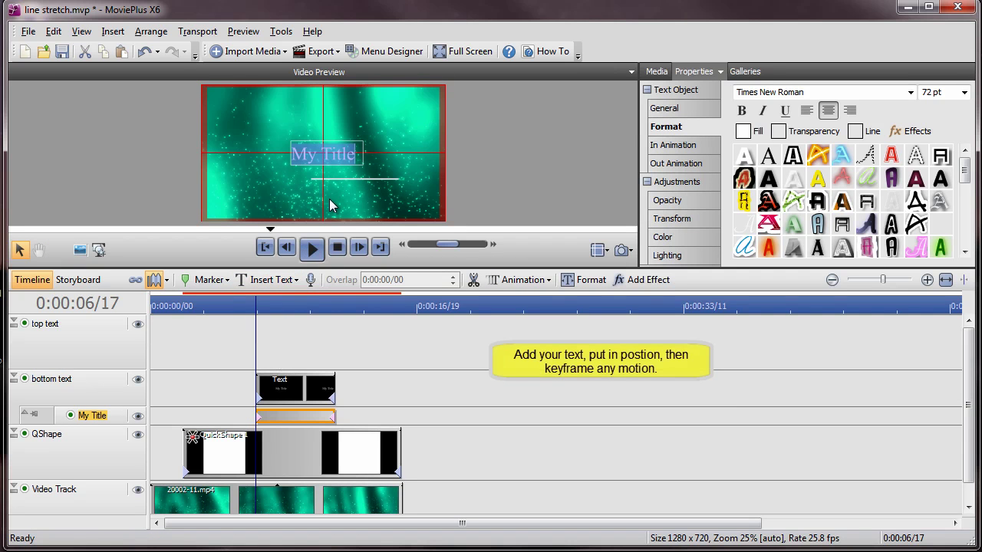
type("Bob Sm")
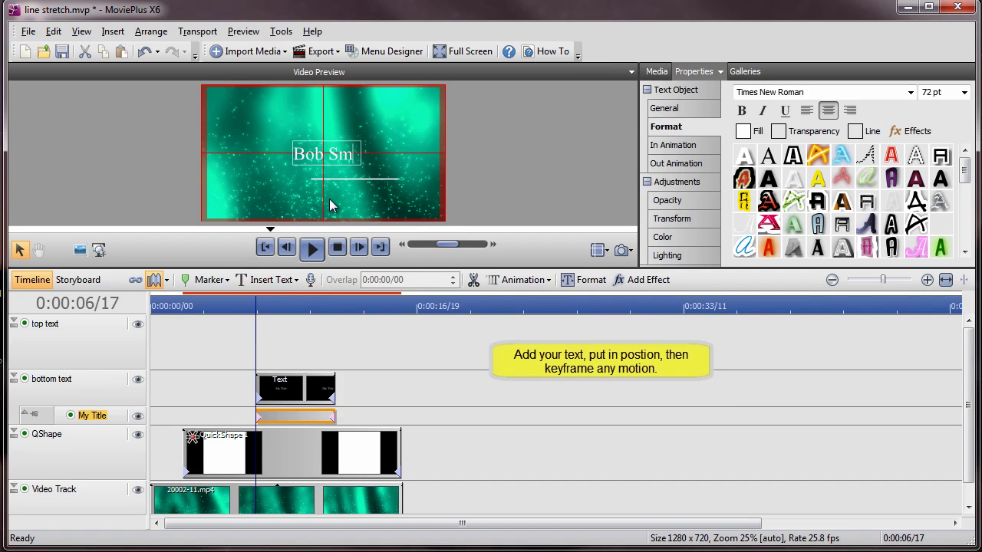
type("ith")
key("Return")
type("dir")
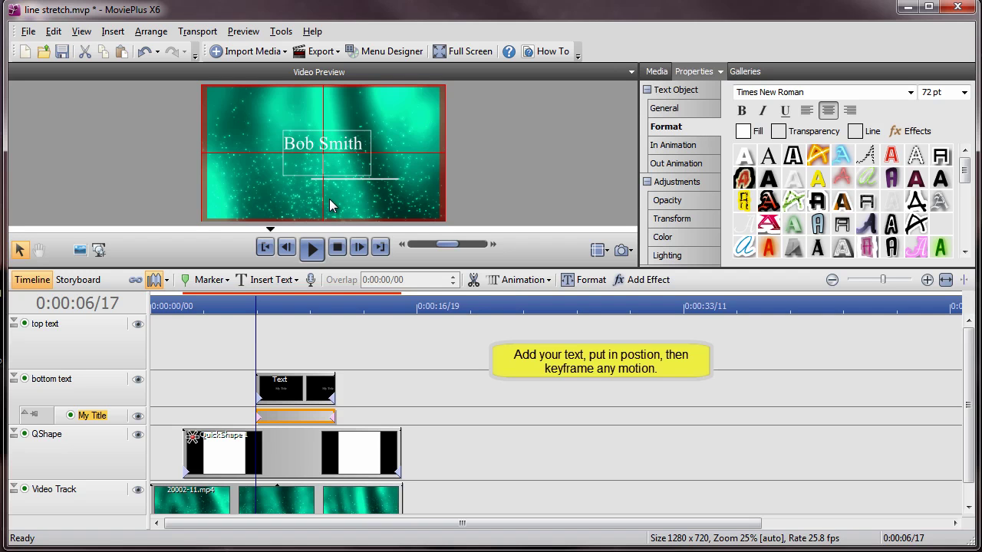
type("ector")
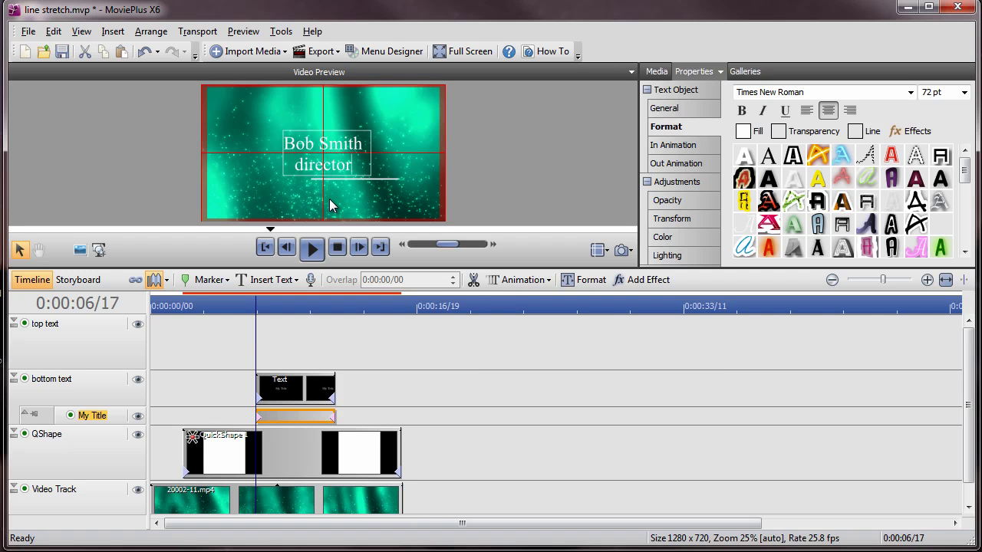
key("Home")
type("D")
key("Delete")
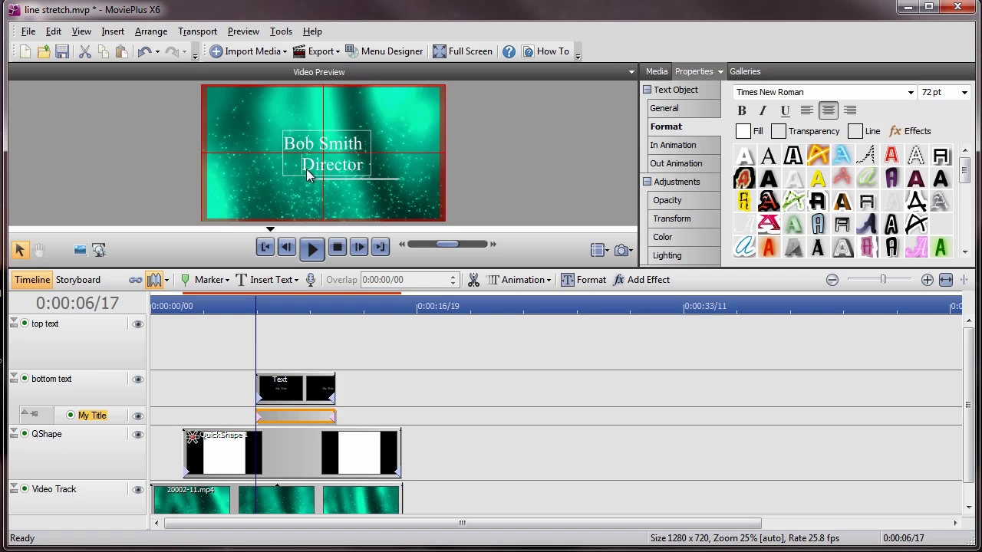
Set the word "Director" to a font size of 48 pt.
left_click_drag(307, 174, 356, 170)
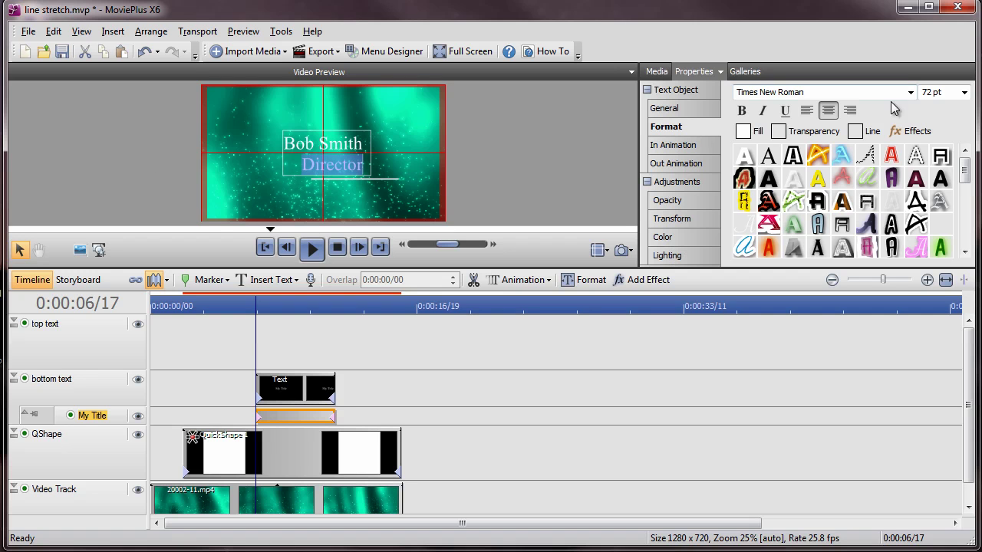
left_click(964, 92)
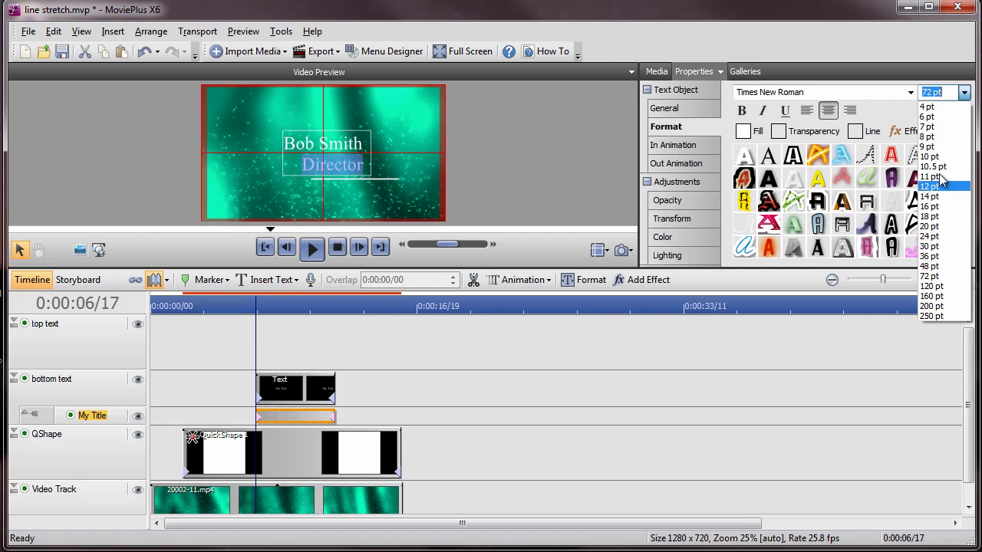
left_click(931, 265)
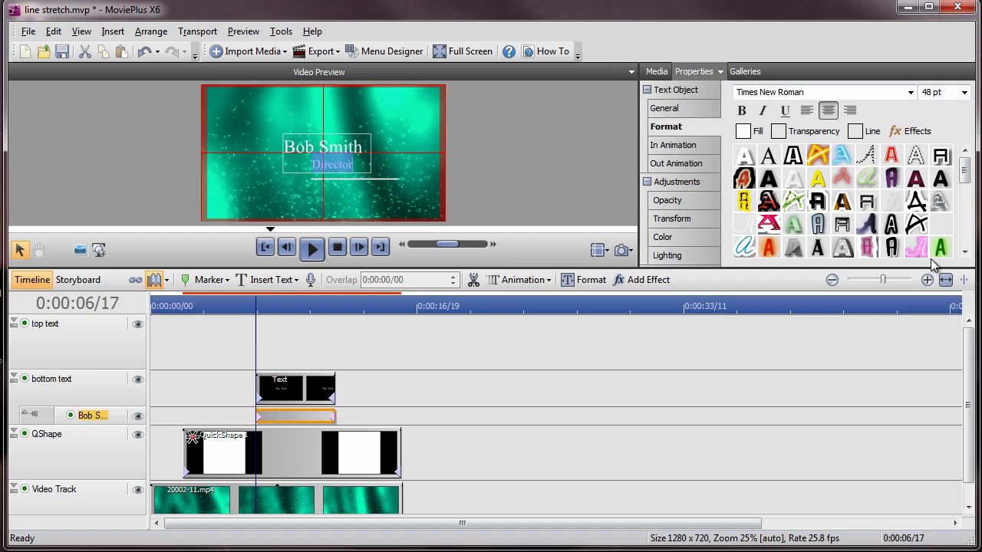
Place the title just below the line at about X 14.77%, Y 31.84%, with its Y Scale reduced to about 79%.
left_click_drag(357, 158, 377, 203)
left_click(359, 149)
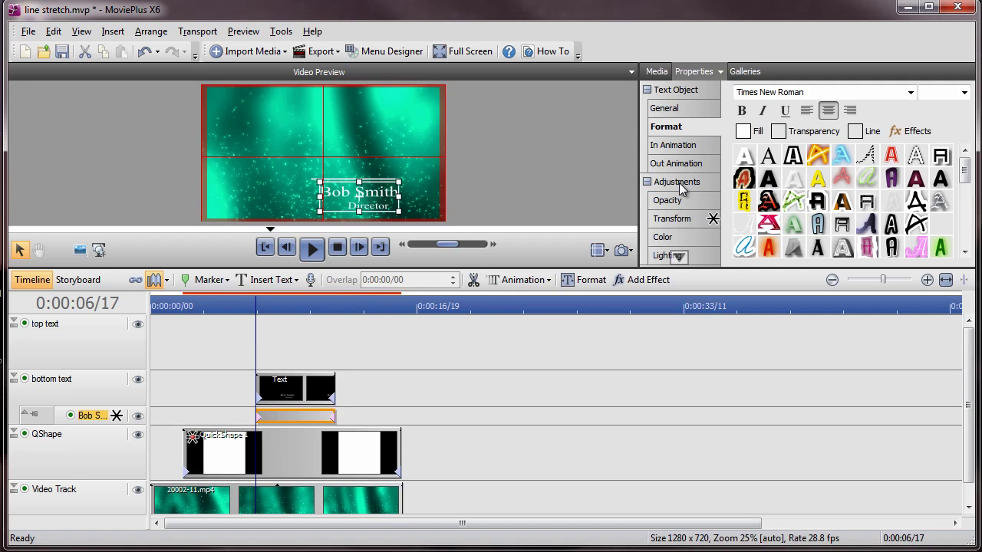
Keyframe the title's Transform to slide left, from X Position about 27.34% at 0:00:06/17 to about 5.34% at 0:00:11/07.
left_click(675, 219)
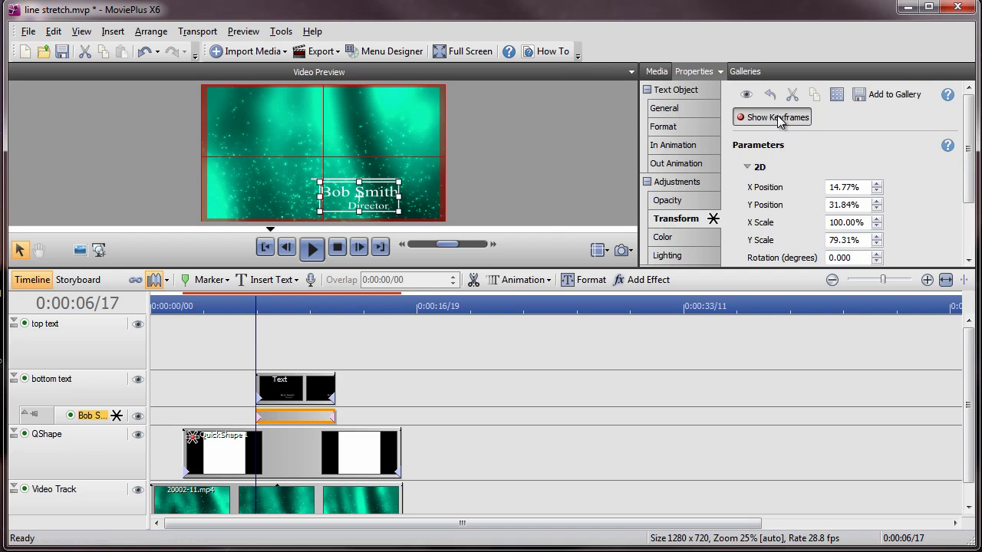
left_click(777, 118)
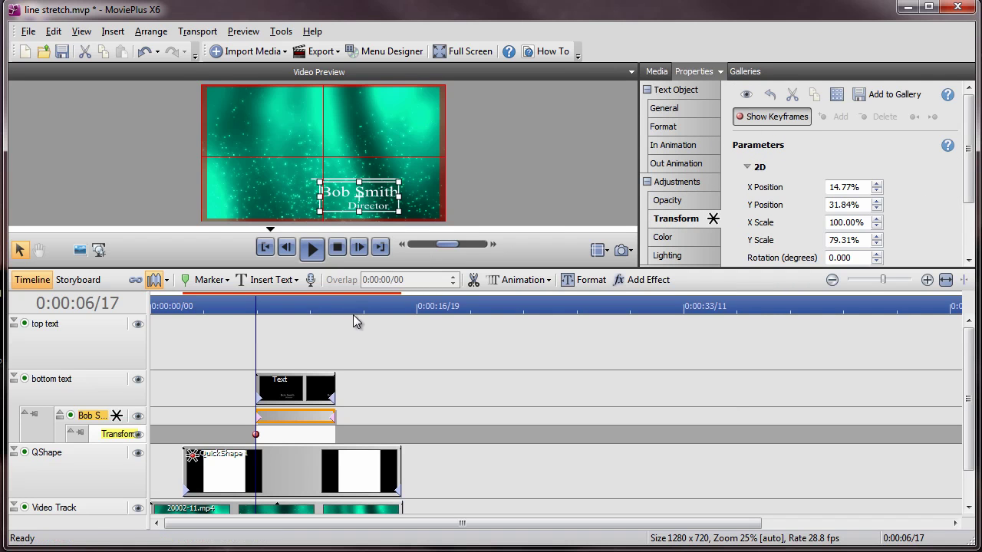
left_click(330, 434)
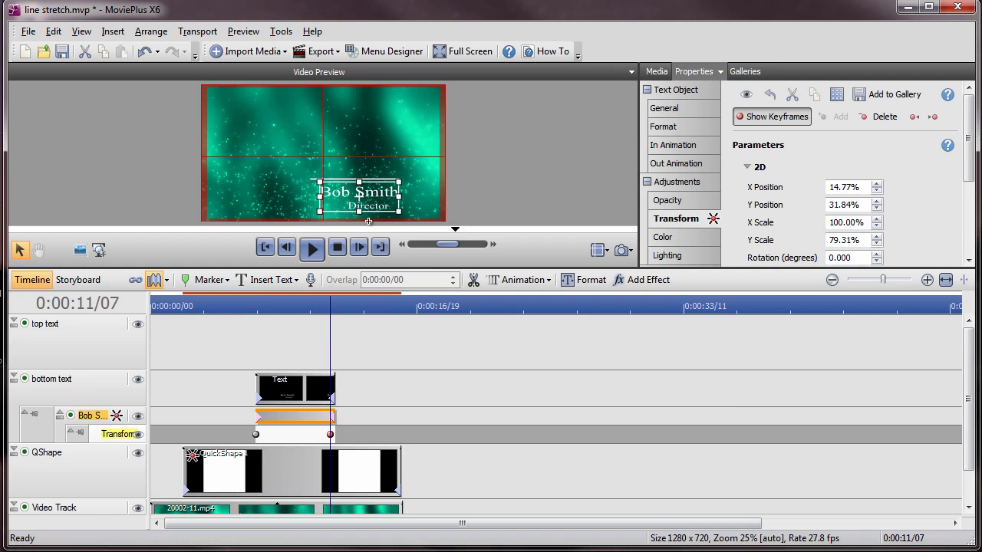
left_click(255, 434)
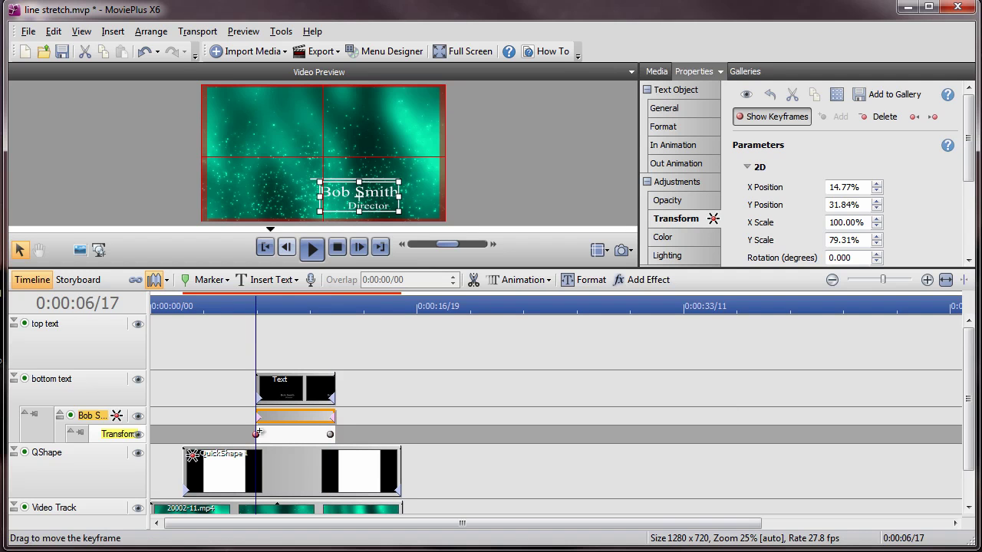
left_click_drag(357, 204, 388, 204)
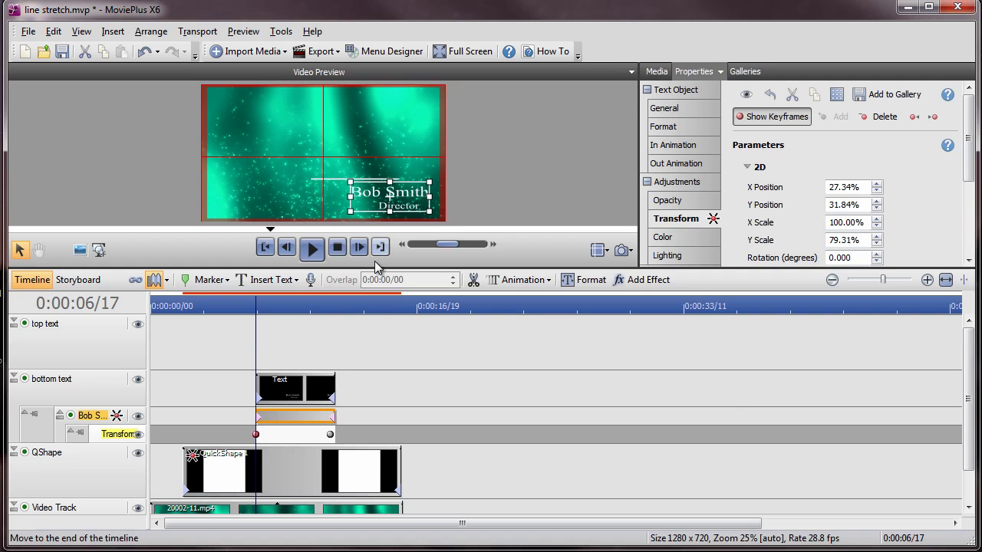
left_click(330, 435)
left_click_drag(370, 208, 347, 207)
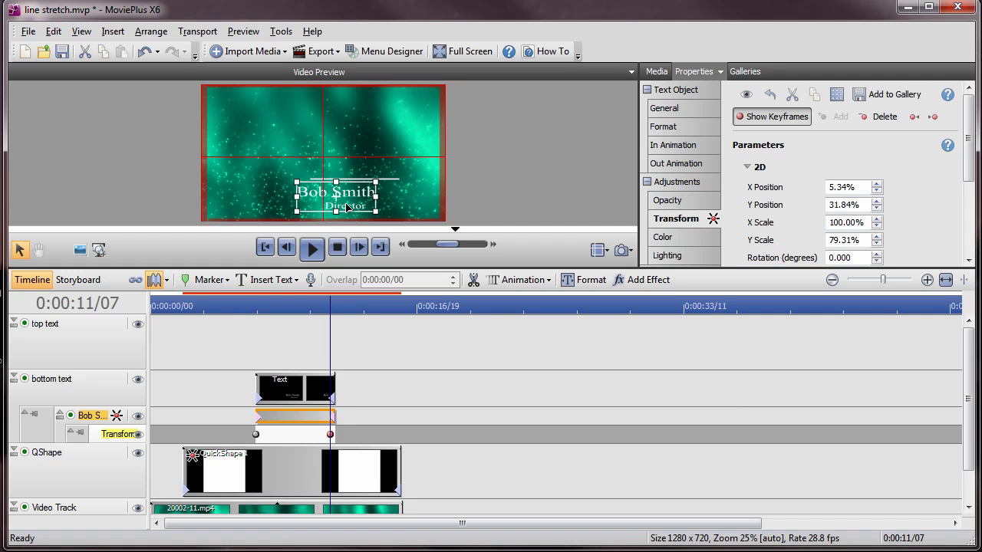
Give the title a Zoom And Fade in animation lasting about 0:00:01/25 and preview the result.
left_click_drag(265, 415, 295, 416)
left_click(310, 249)
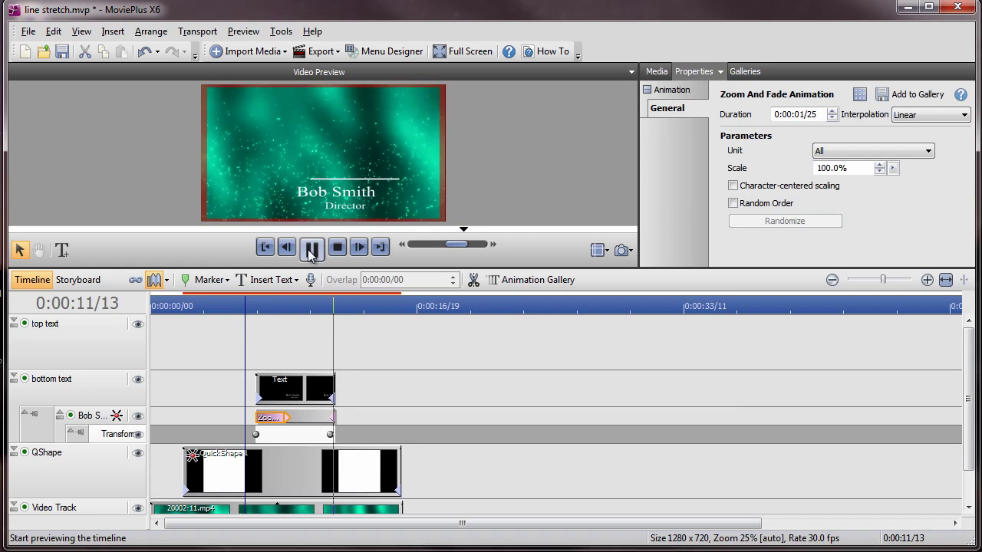
left_click(311, 248)
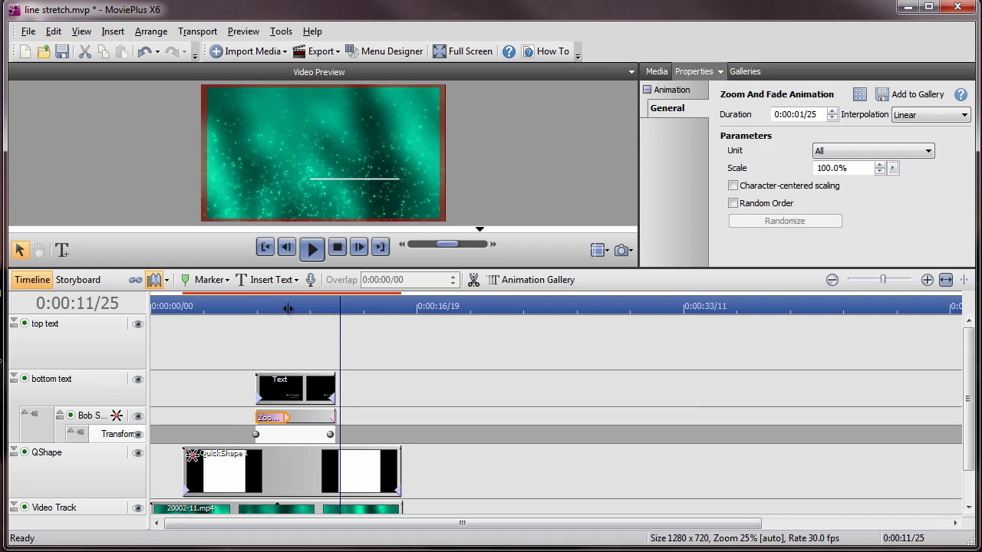
Add a text clip to the top text track at 0:00:08/19 with a person's full name and "Producer" on the second line.
left_click_drag(294, 307, 288, 310)
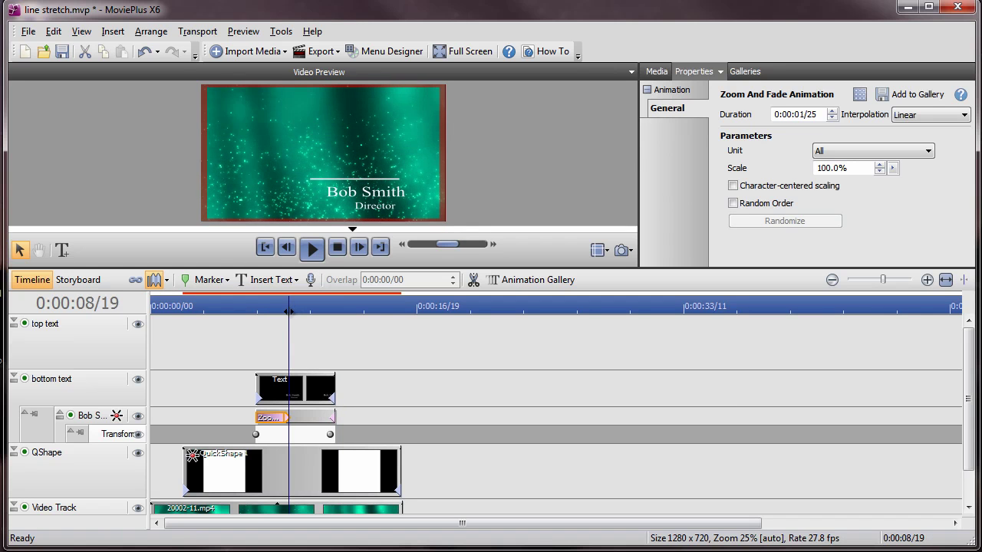
left_click(75, 335)
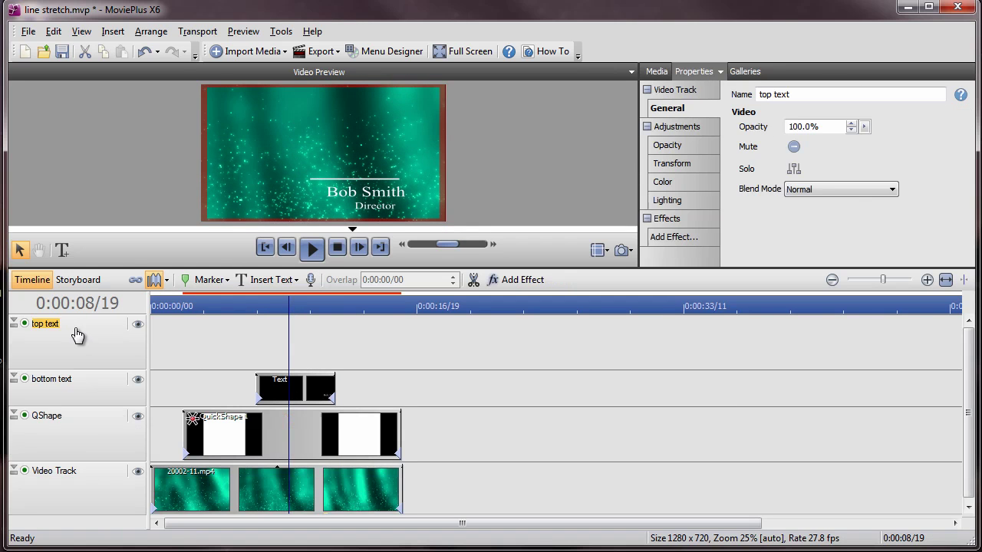
left_click(269, 280)
left_click(285, 313)
left_click(304, 333)
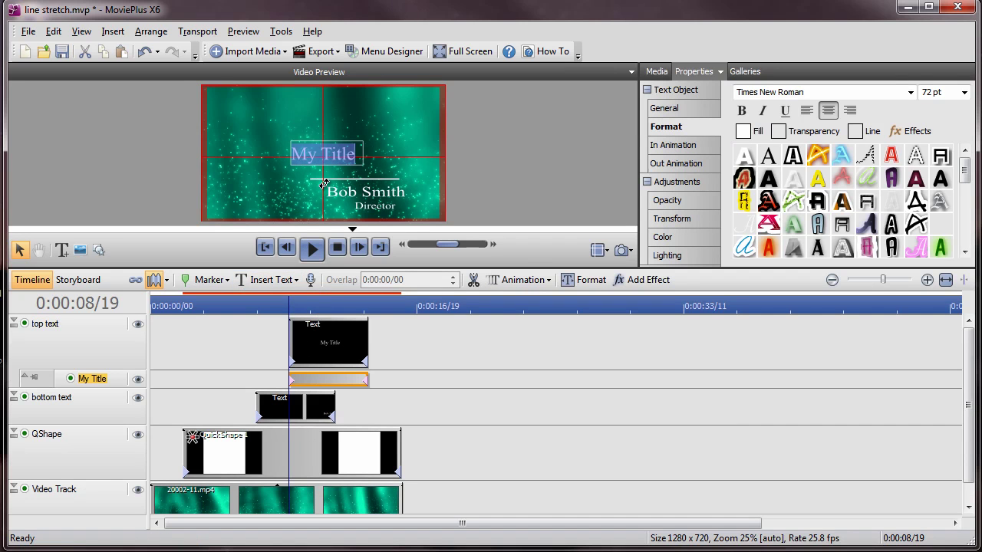
type("Sam Smith")
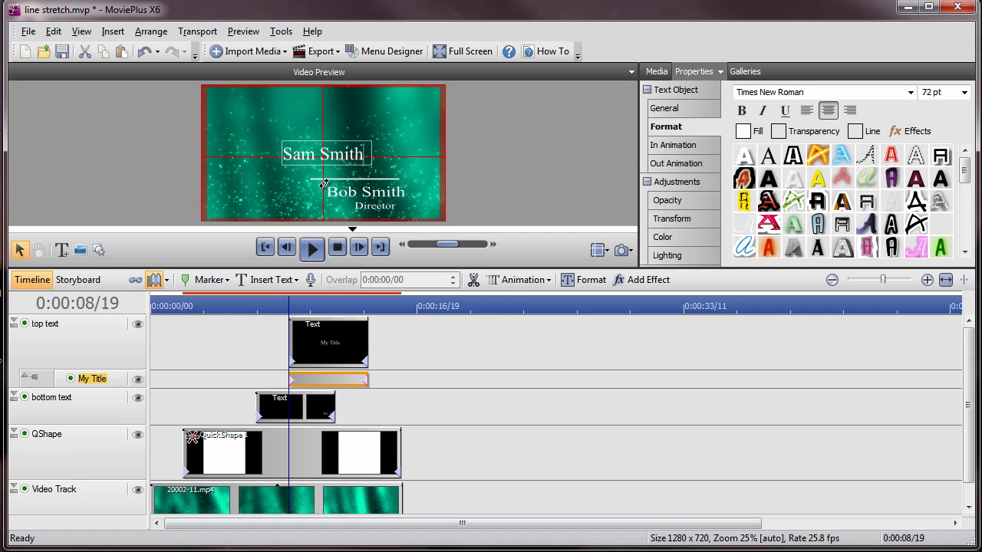
key("Return")
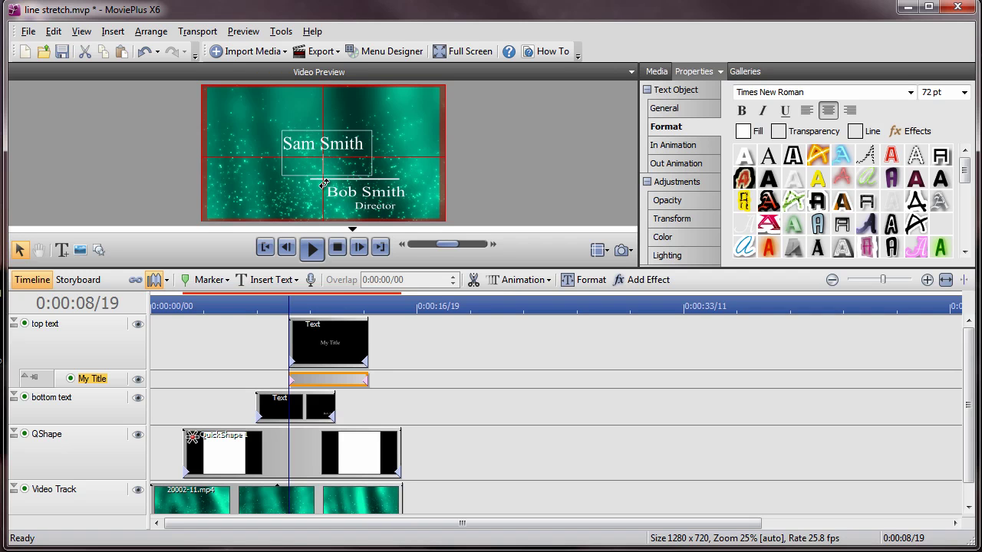
type("Producer")
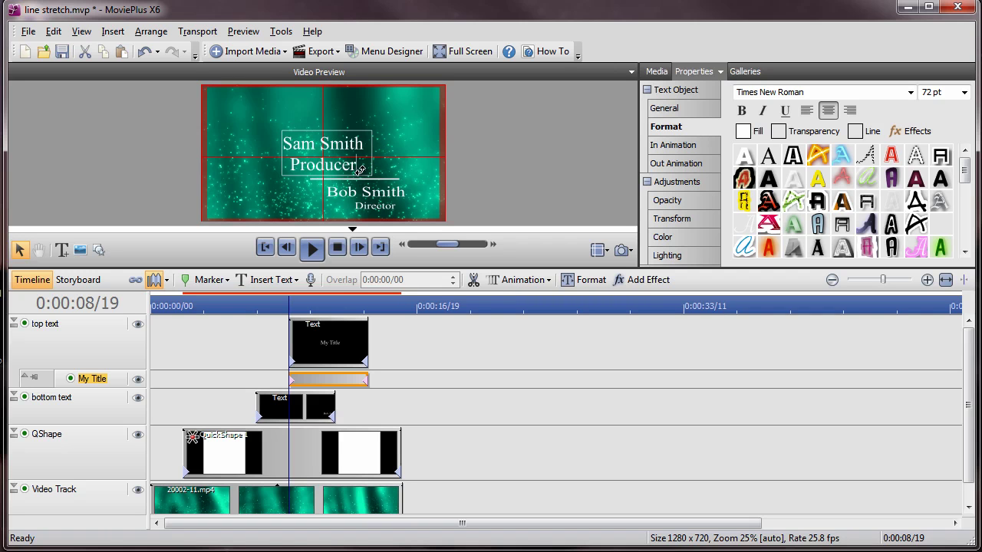
Set the word "Producer" to a font size of 48 pt.
double_click(331, 167)
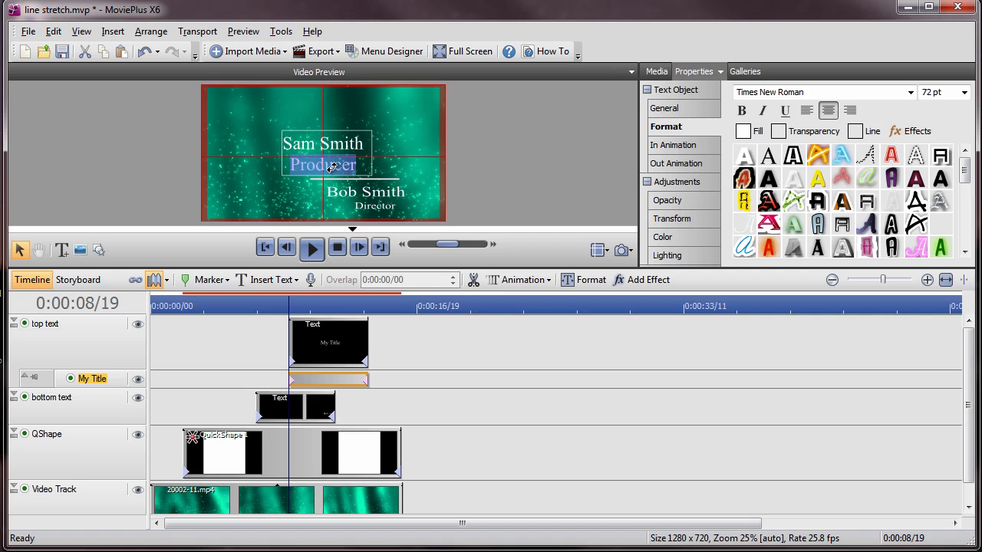
left_click(963, 92)
left_click(937, 266)
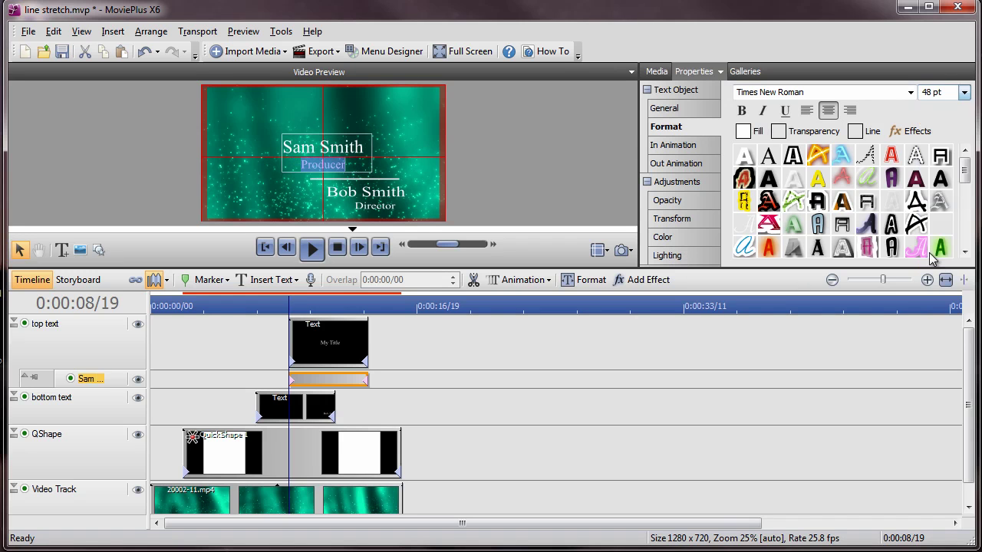
left_click(361, 142)
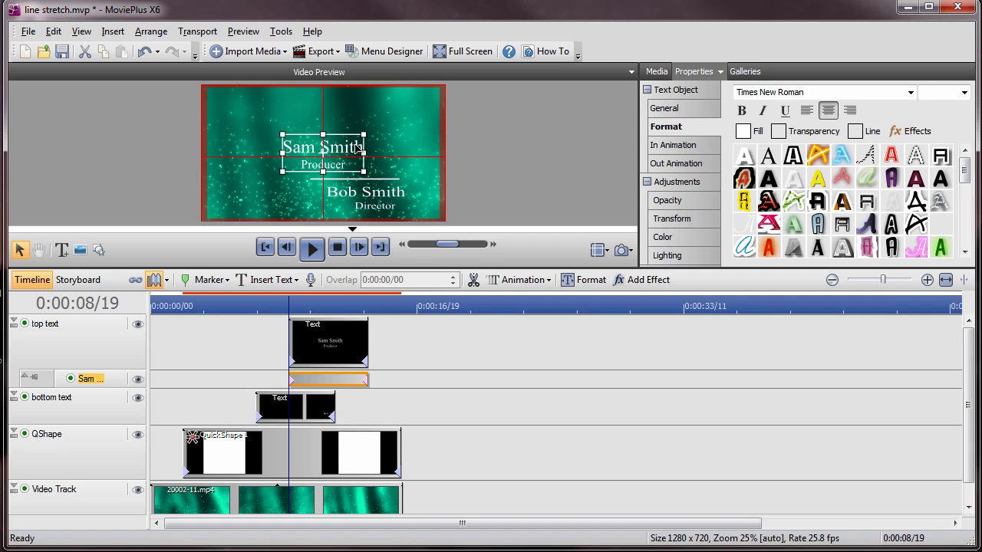
Place the producer title just above the line at about X 4.09%, Y 6.70%, with its Y Scale reduced to about 75%.
mouse_move(343, 154)
left_mouse_down()
mouse_move(353, 161)
mouse_move(333, 152)
left_mouse_up()
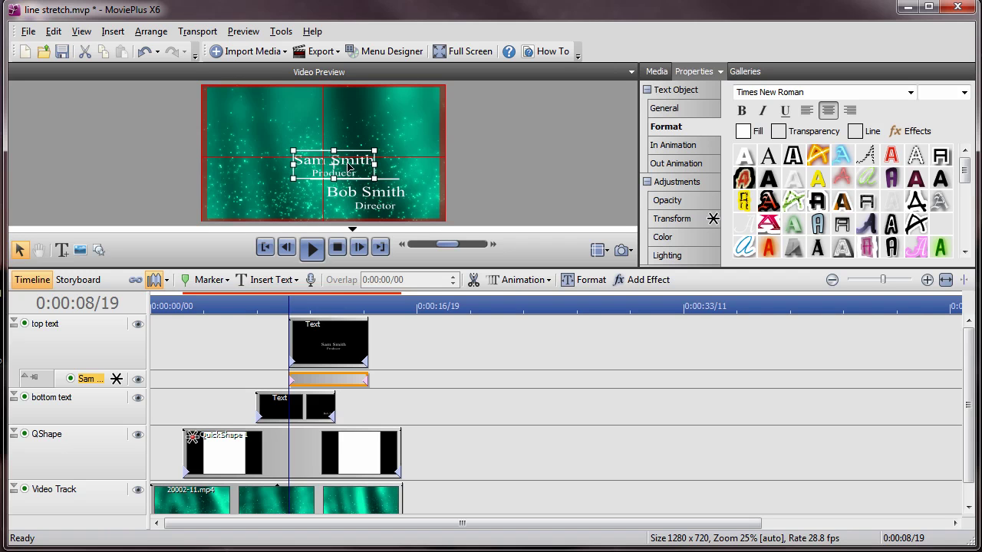
key("Up")
key("Up")
key("Up")
key("Up")
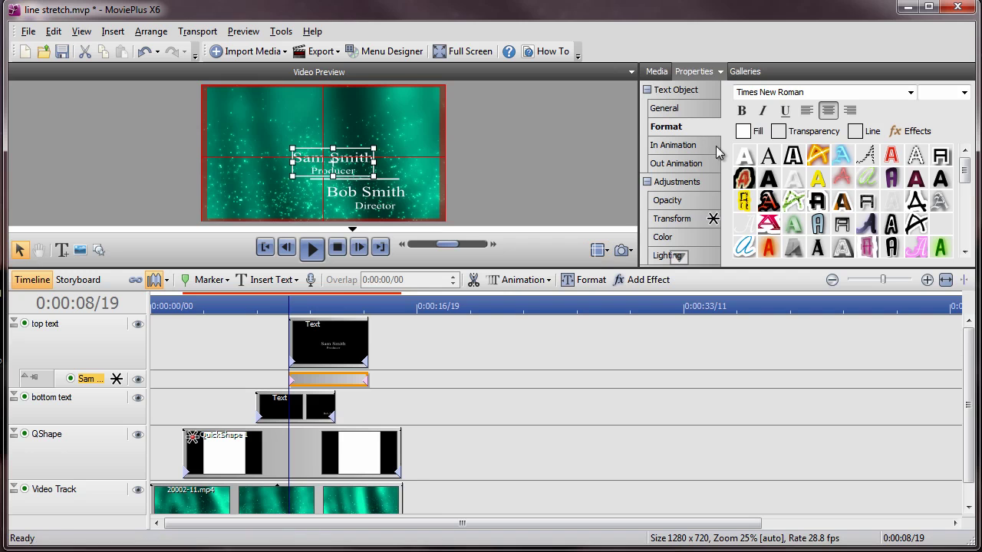
Keyframe the producer title's Transform to slide right from 0:00:08/19, reaching about X 27.65%, Y 8.38% at 0:00:12/28.
left_click(675, 219)
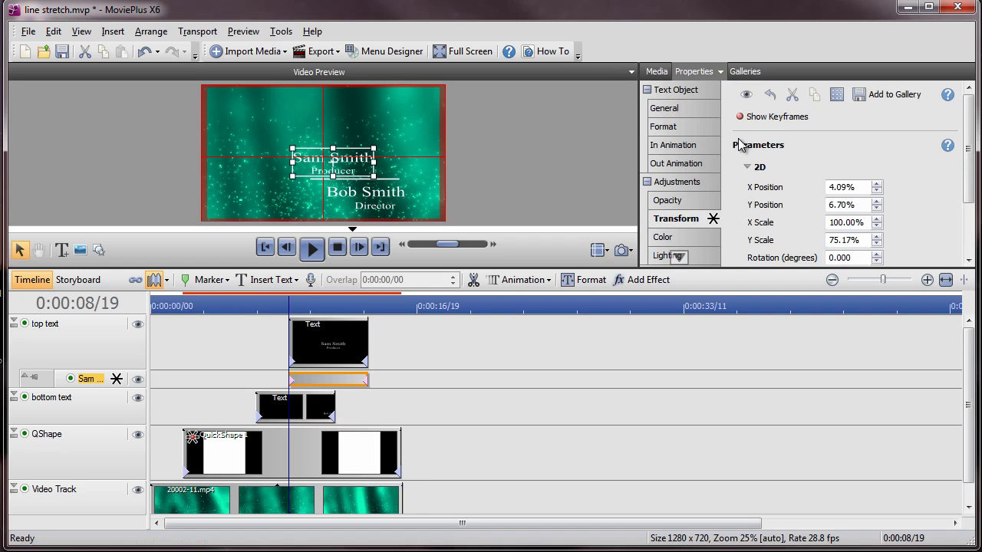
left_click(772, 116)
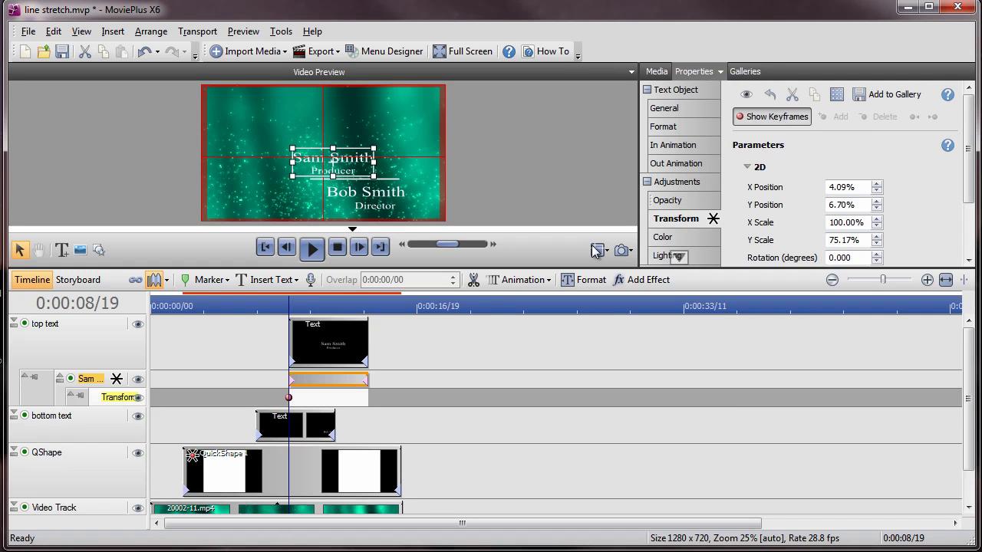
left_click(356, 397)
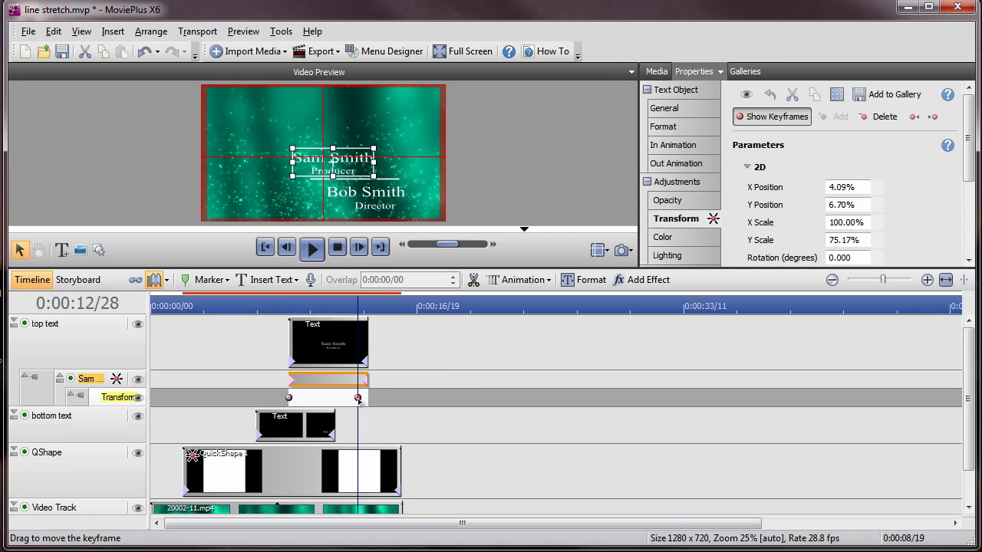
left_click_drag(342, 172, 399, 175)
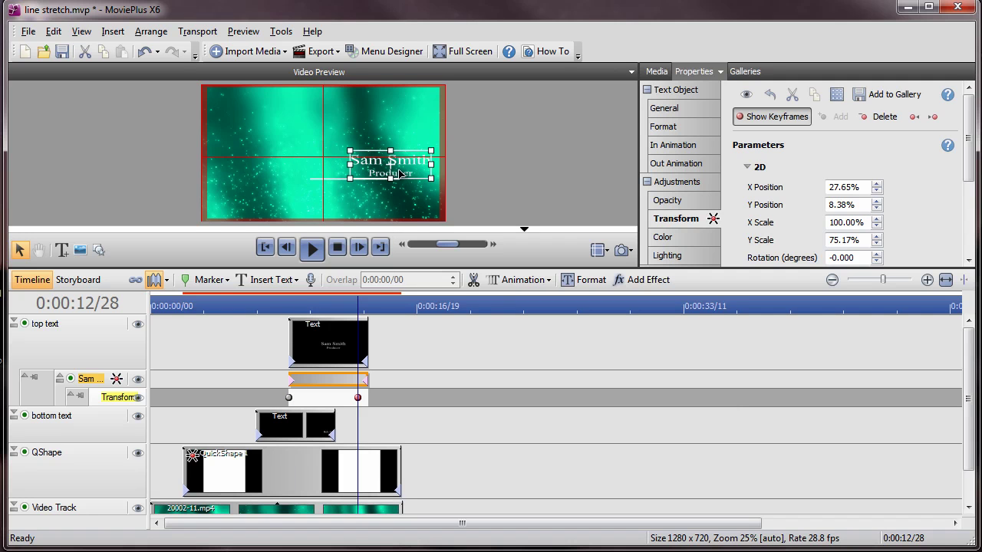
Give the producer title a Zoom And Fade in animation lasting about 0:00:02/03 and preview the result.
left_click_drag(291, 381, 324, 381)
left_click(271, 308)
left_click(312, 248)
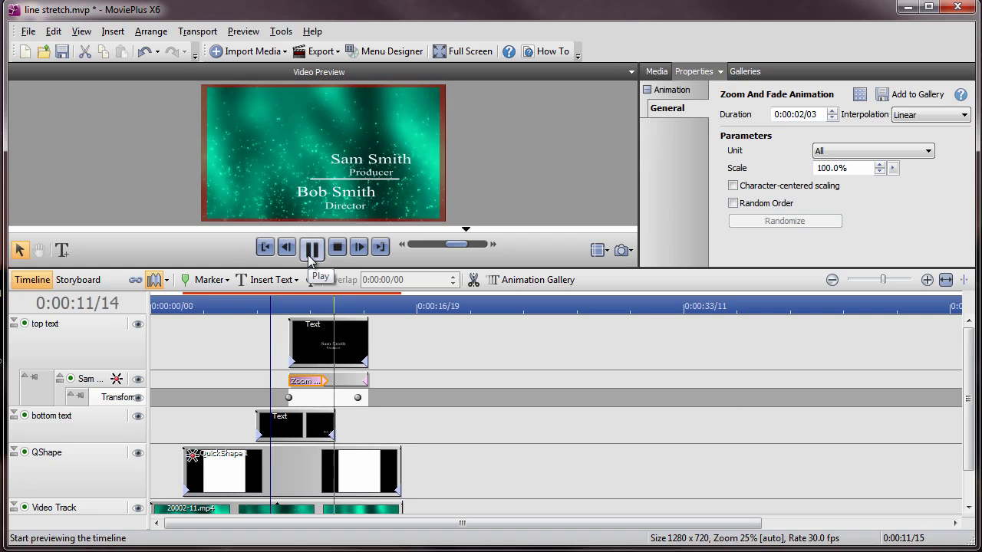
left_click(310, 257)
Show the bottom text clip's Transform keyframes and add a keyframe at its end, at 0:00:11/15.
left_click(297, 412)
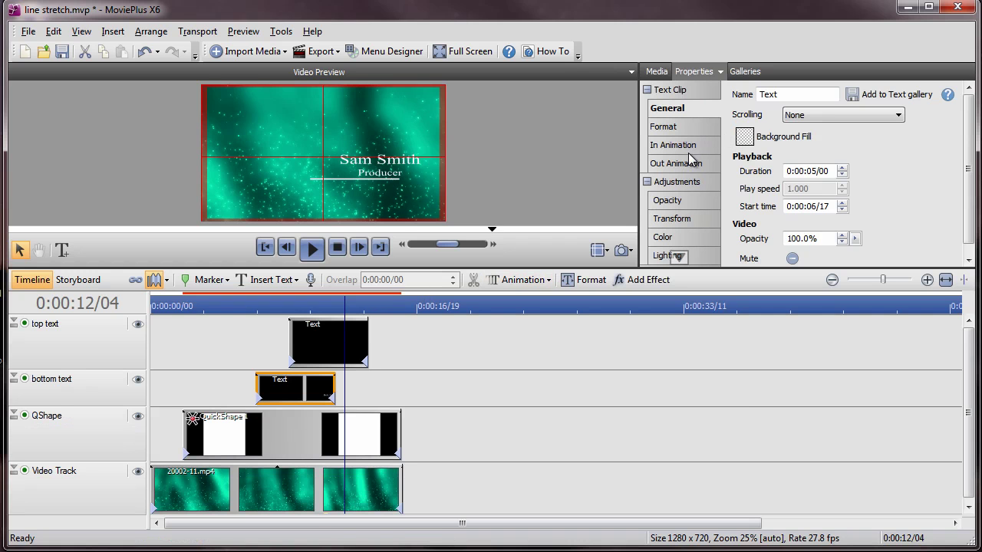
left_click(672, 218)
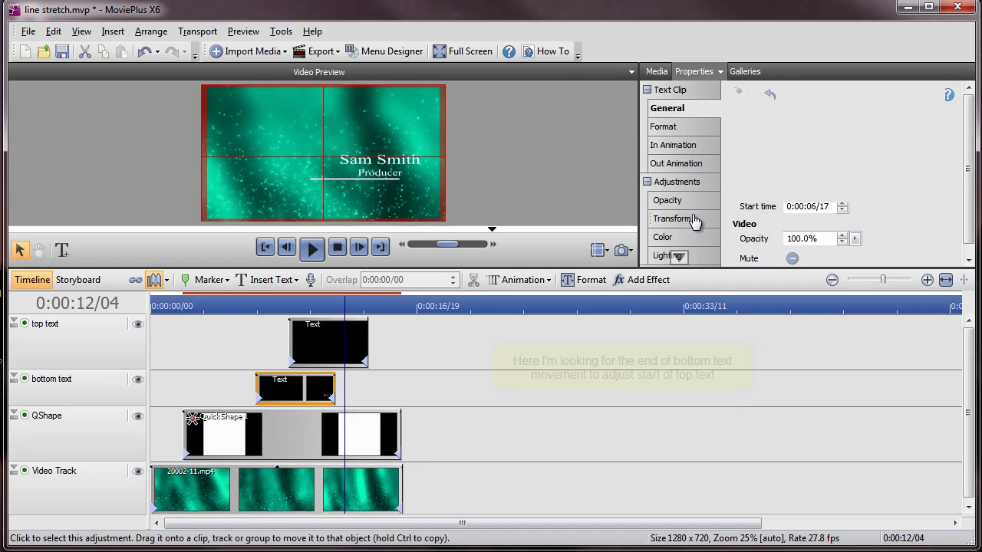
left_click(772, 118)
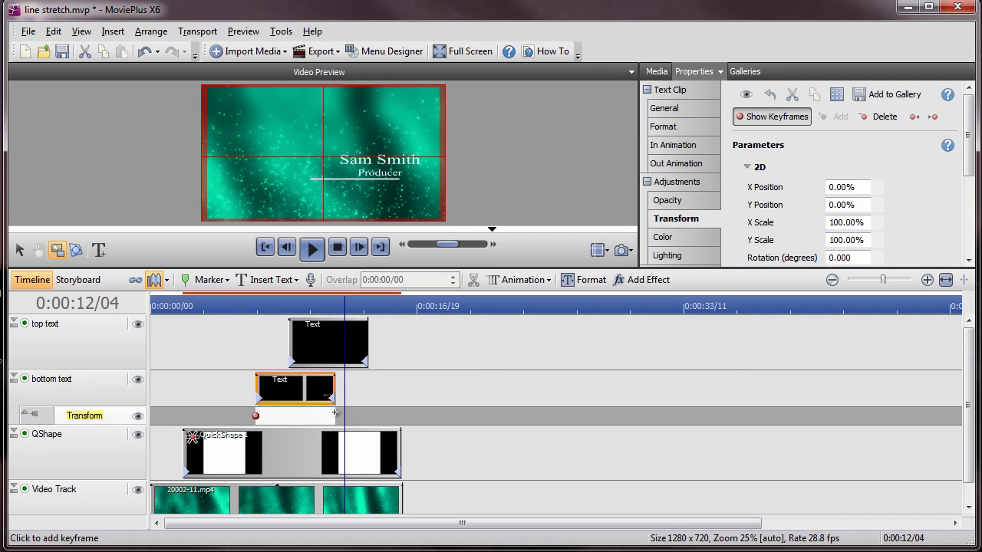
left_click(335, 414)
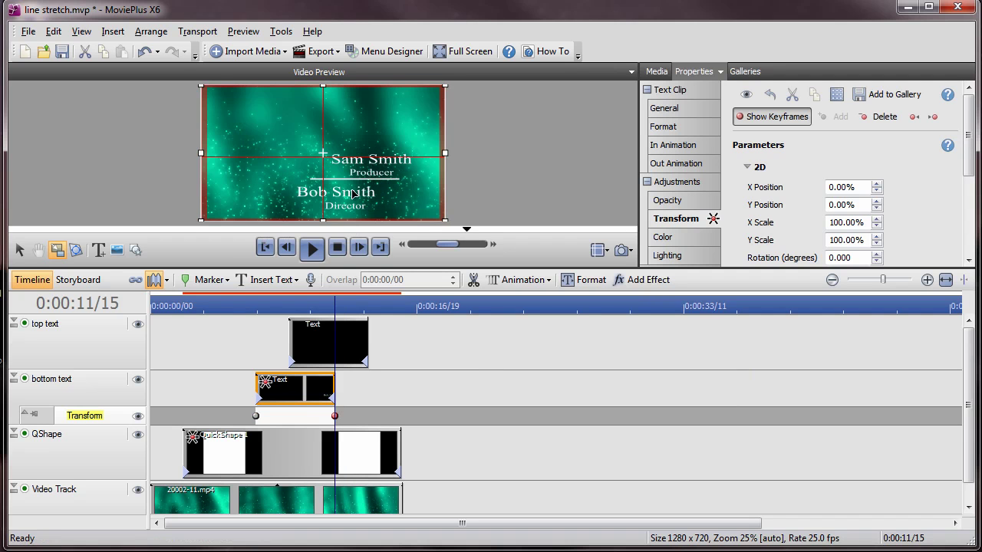
Lengthen the producer title's Zoom And Fade in animation to about 0:00:02/19 and preview the result.
left_click(335, 336)
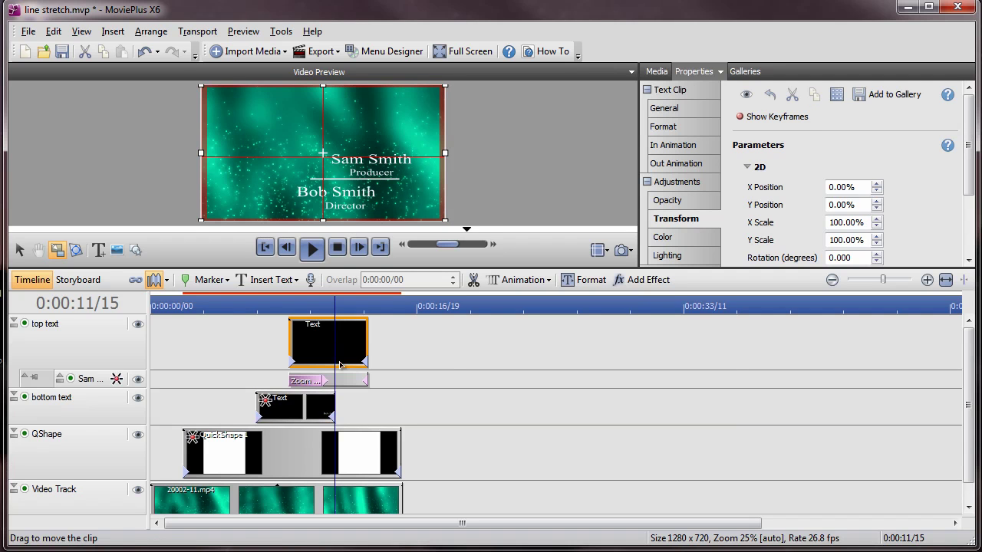
left_click_drag(332, 382, 340, 381)
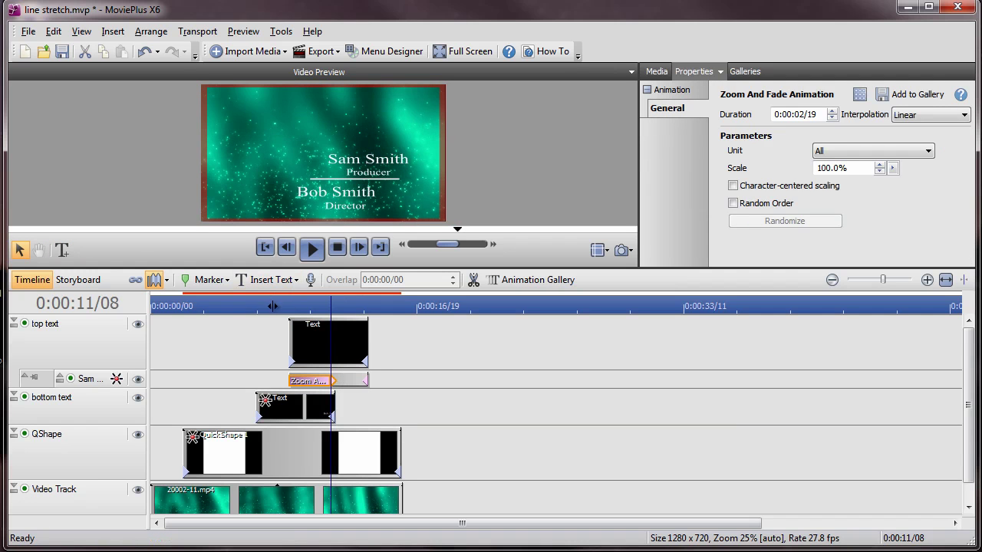
left_click(273, 305)
left_click(226, 303)
left_click(310, 247)
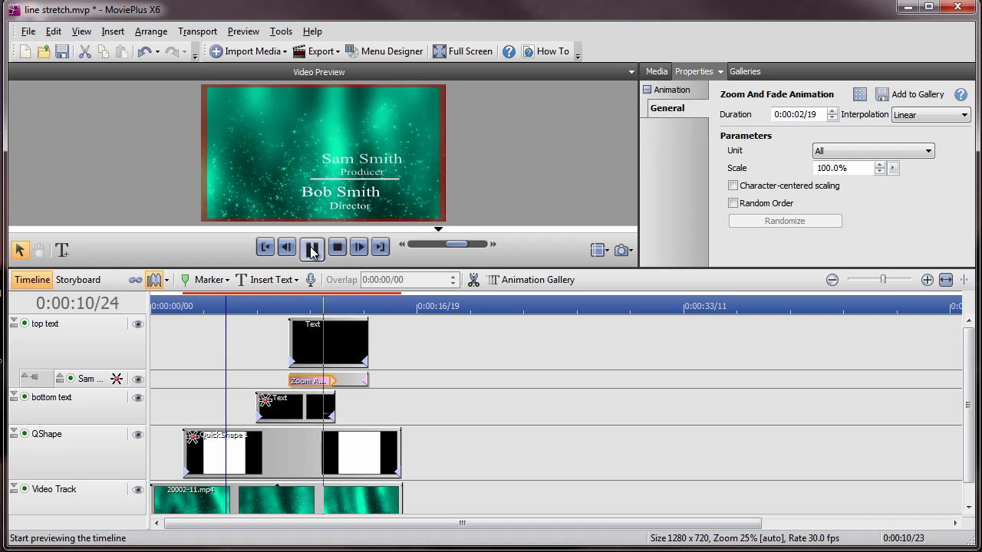
left_click(312, 249)
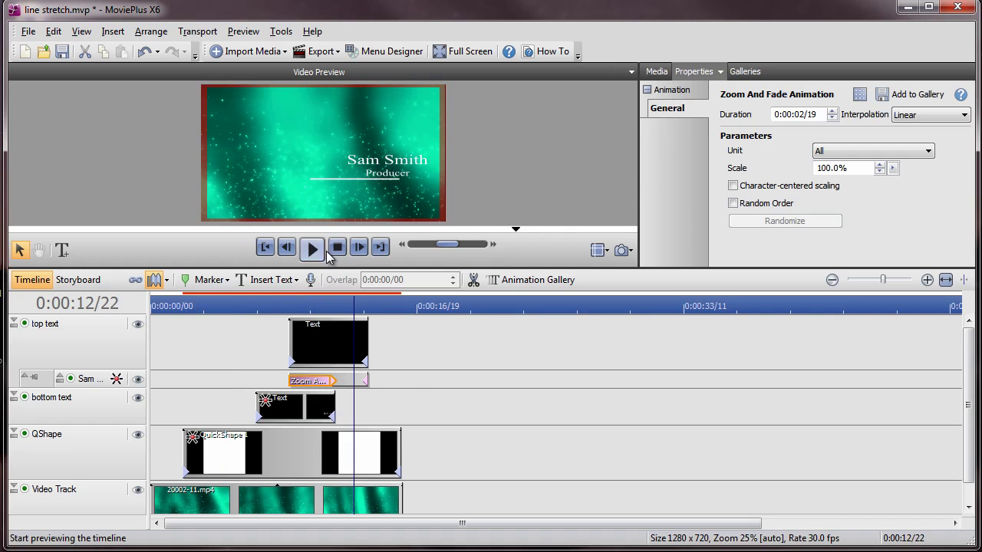
Extend the bottom text and top text clips to about 0:00:15/17, near the end of the line clip.
left_click_drag(334, 407, 402, 402)
left_click(143, 51)
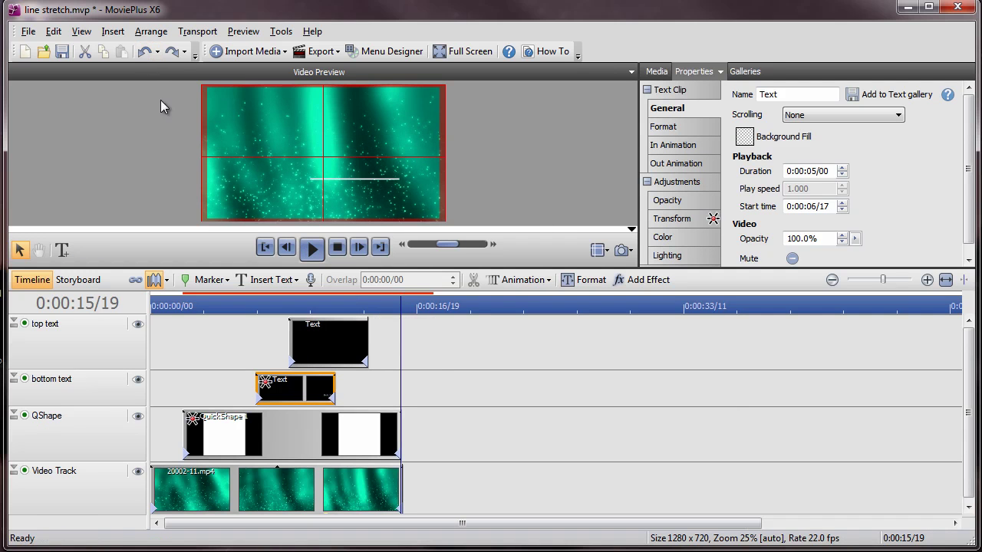
left_click_drag(335, 387, 399, 387)
left_click_drag(370, 335, 398, 335)
Extend the QShape, bottom text and top text clips to end with the background video at about 0:00:15/24, and preview from the start.
scroll(504, 364, "up", 3)
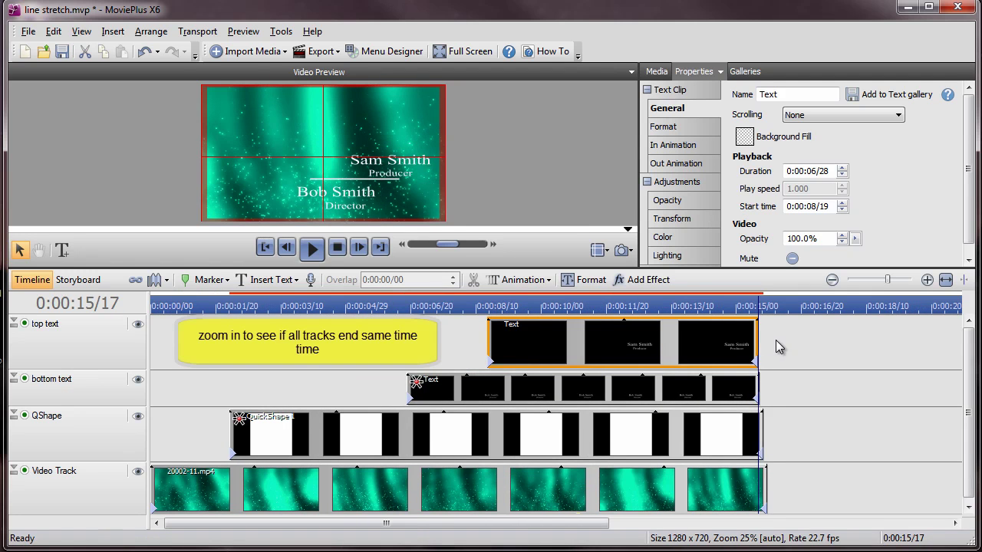
left_click_drag(773, 313, 770, 322)
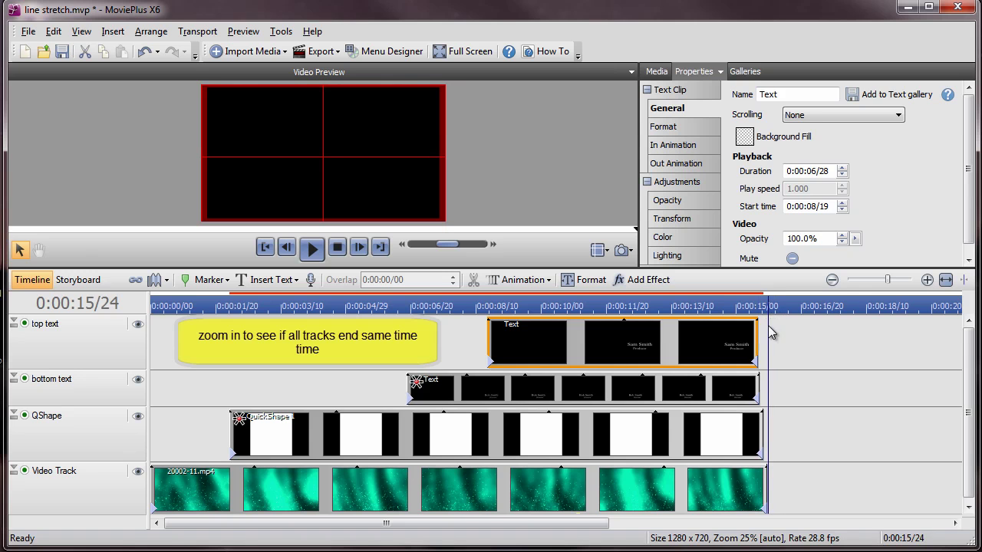
left_click_drag(765, 412, 767, 387)
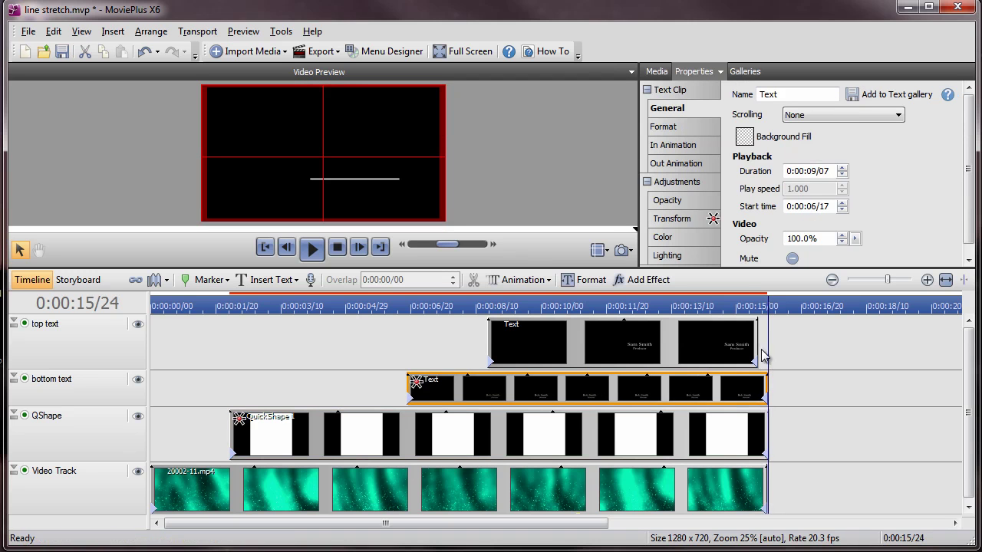
left_click_drag(760, 344, 768, 344)
left_click(265, 246)
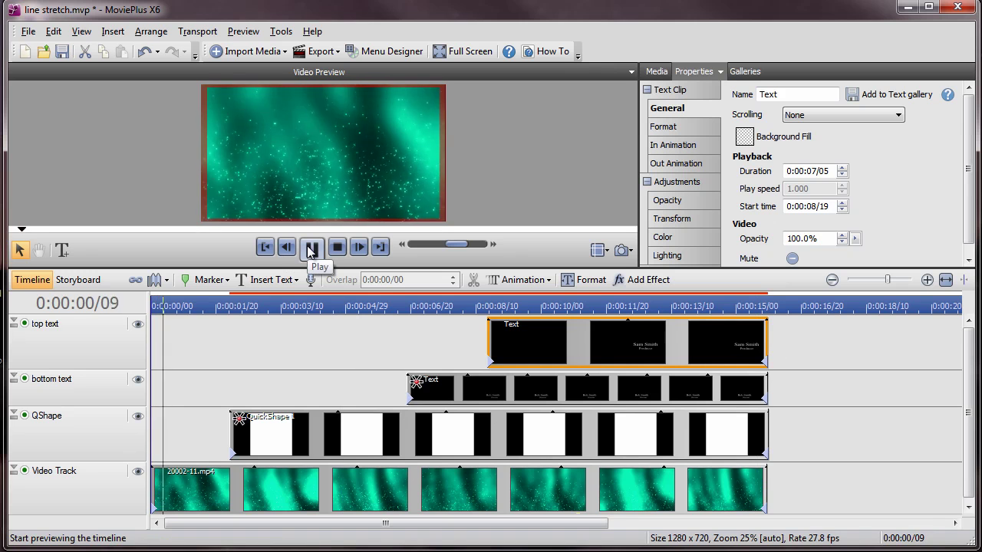